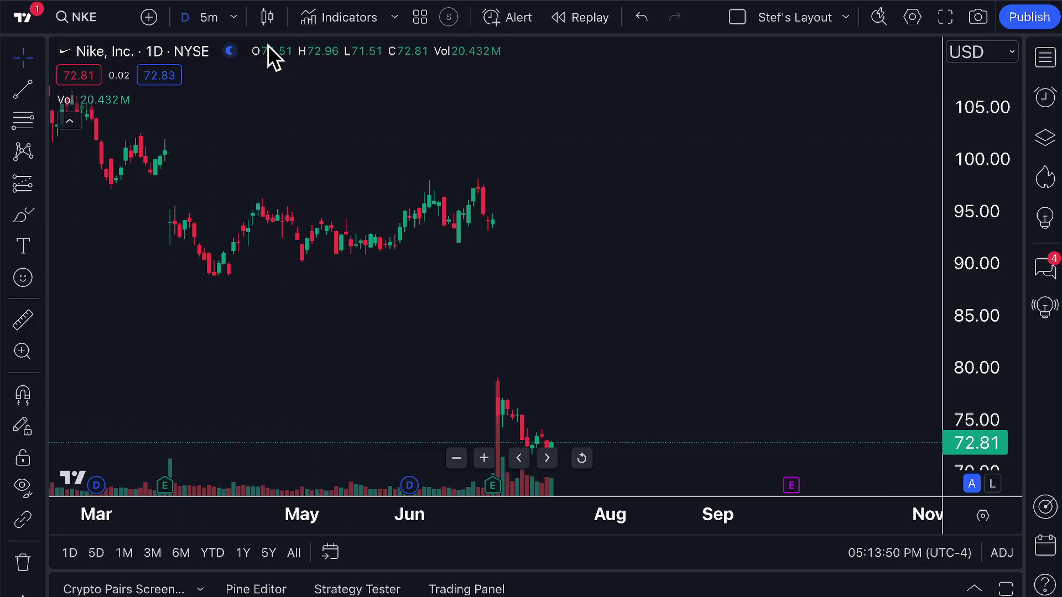
Switch the NKE daily chart to Heikin Ashi candles and view the price history back to October 2023.
{"action": "left_click", "coordinate": [267, 17]}
{"action": "scroll", "coordinate": [290, 310], "scroll_direction": "down", "scroll_amount": 3}
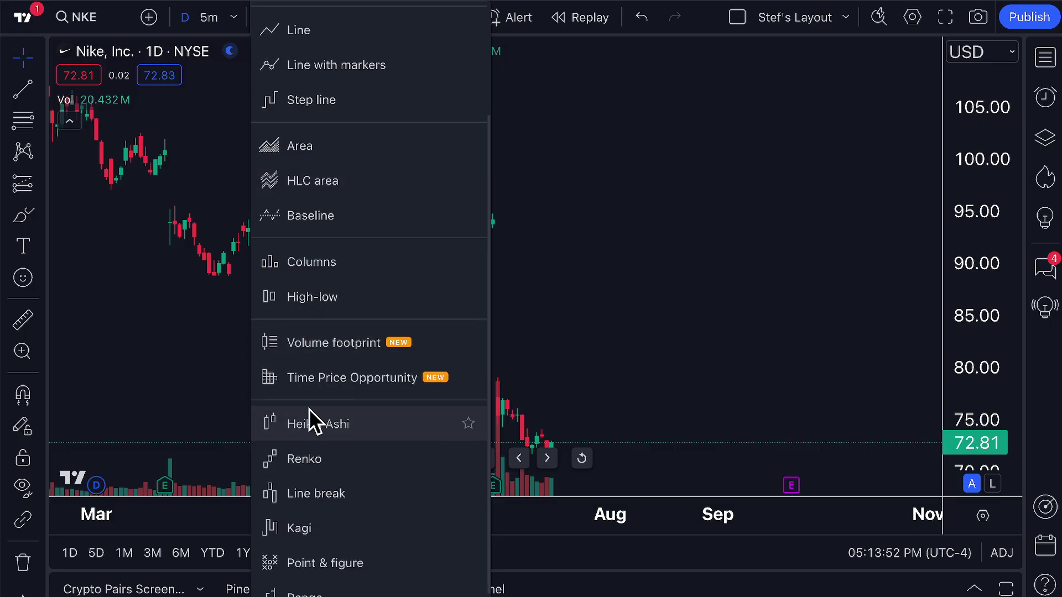
{"action": "left_click", "coordinate": [349, 424]}
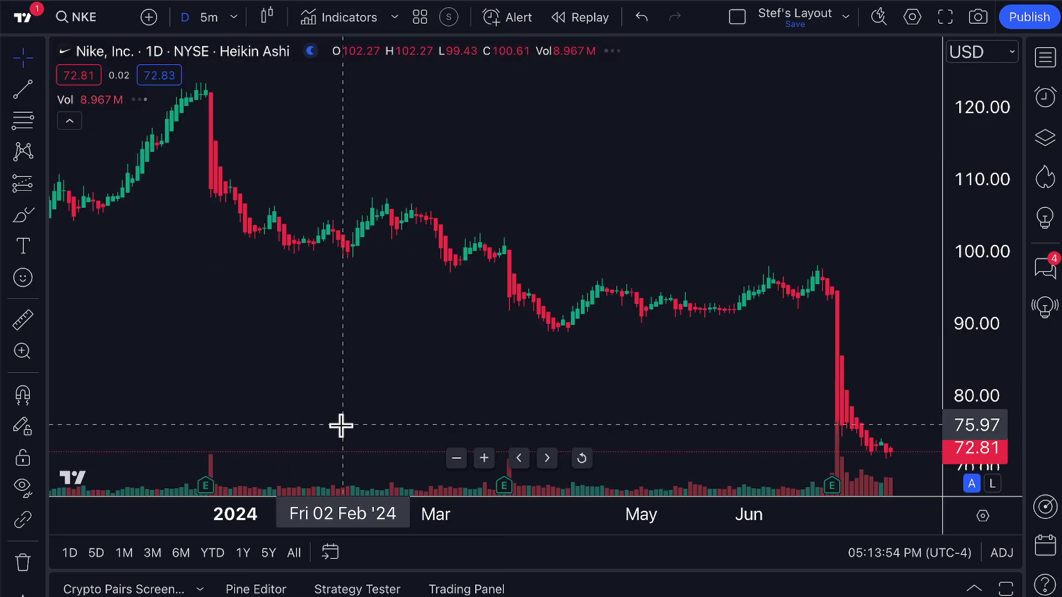
{"action": "left_click_drag", "start_coordinate": [472, 379], "coordinate": [325, 374]}
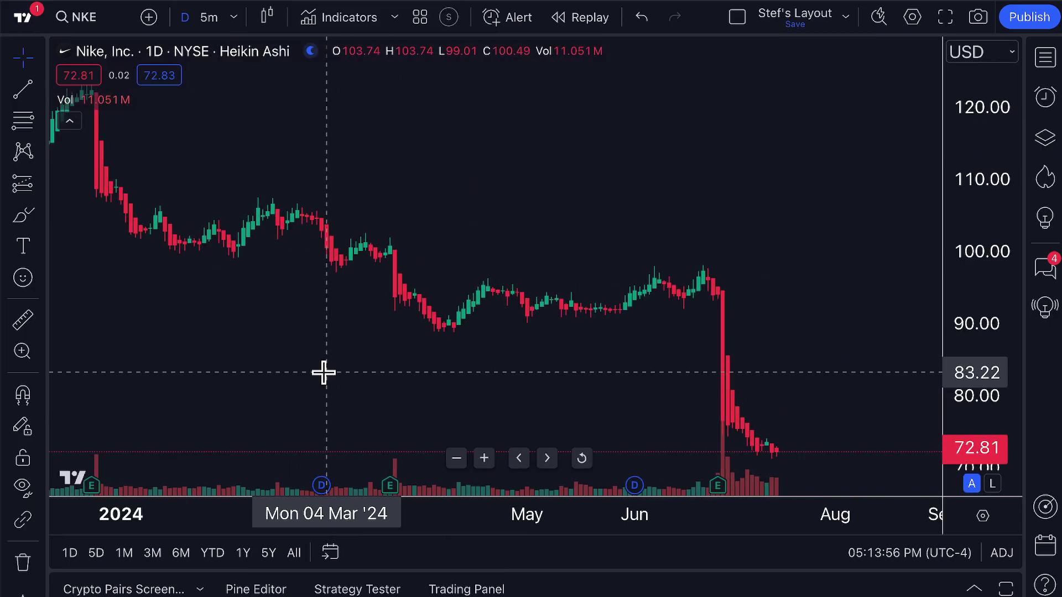
{"action": "scroll", "coordinate": [338, 370], "scroll_direction": "down", "scroll_amount": 2}
{"action": "scroll", "coordinate": [338, 370], "scroll_direction": "down", "scroll_amount": 2}
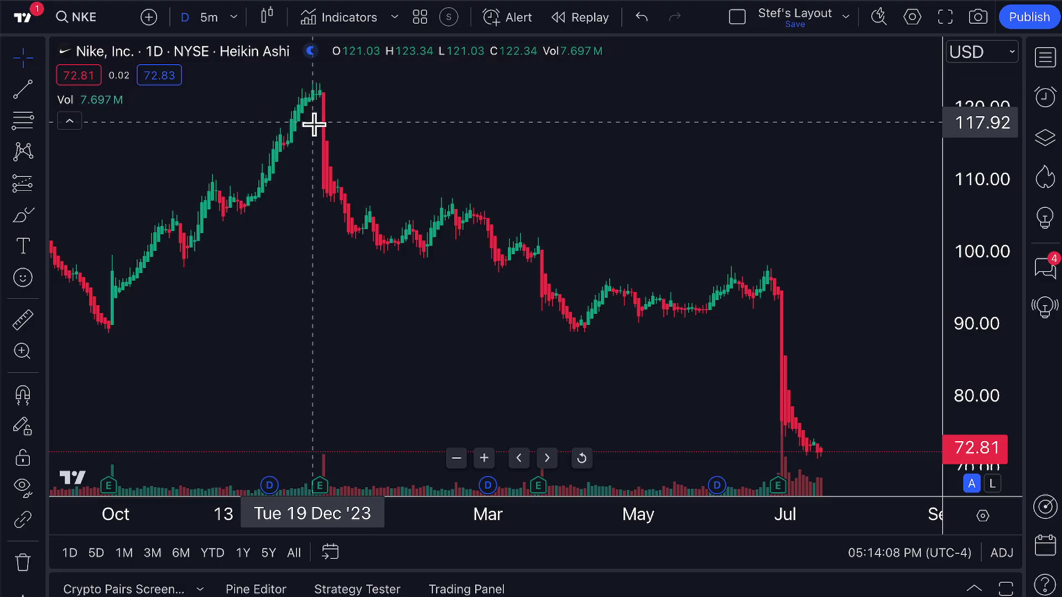
Switch the NKE chart back to regular Candles and inspect the price gap at the end of June.
{"action": "left_click", "coordinate": [269, 16]}
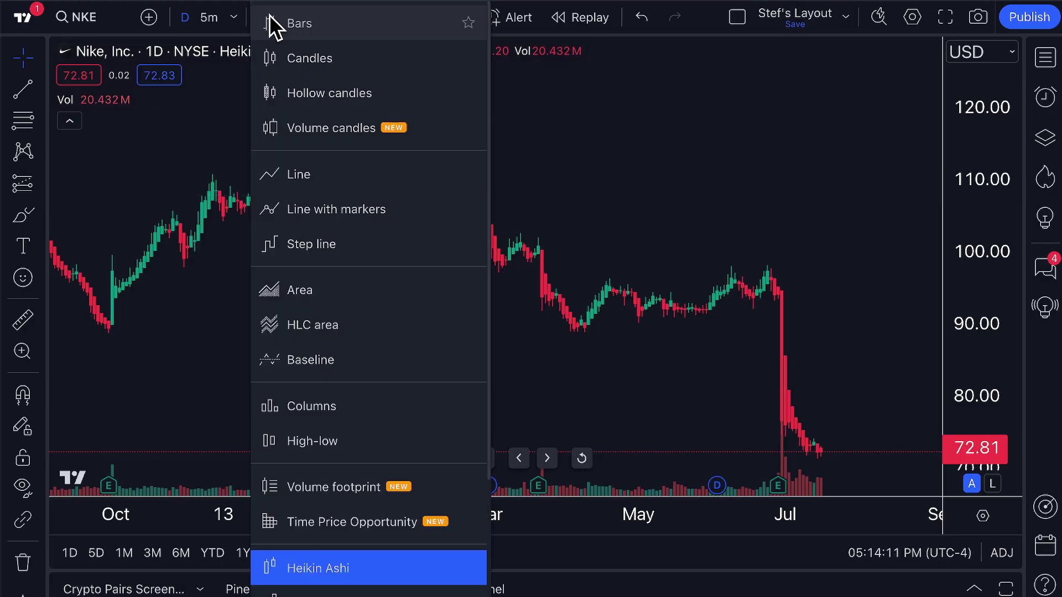
{"action": "left_click", "coordinate": [304, 58]}
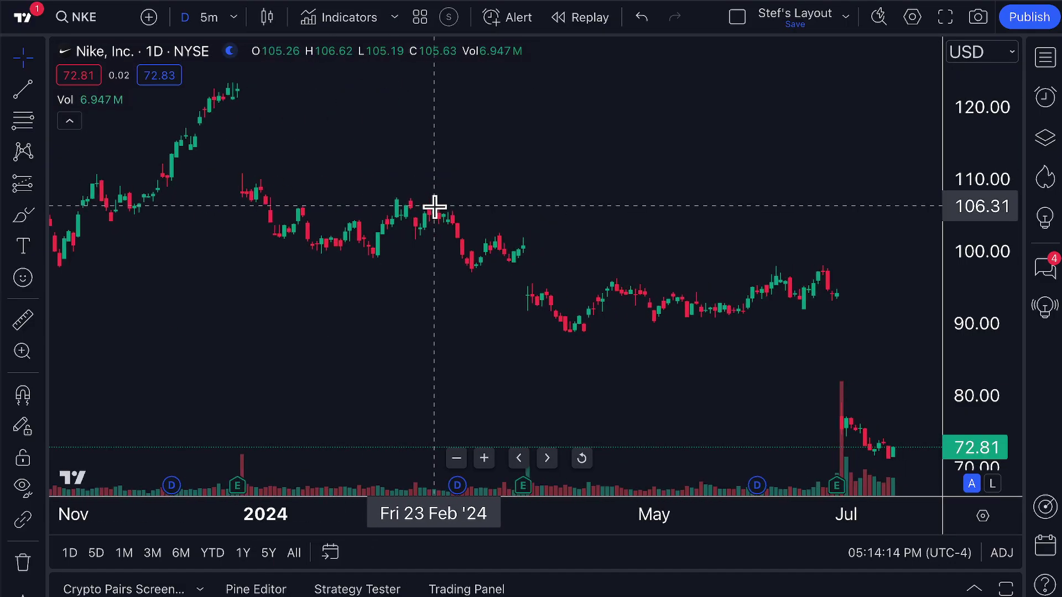
{"action": "scroll", "coordinate": [435, 207], "scroll_direction": "up", "scroll_amount": 10}
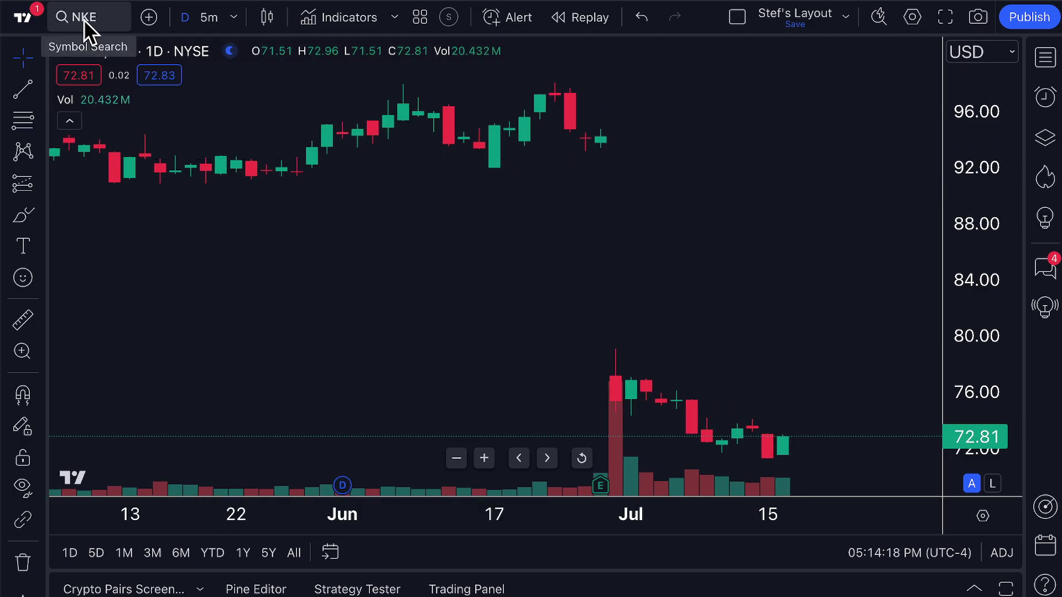
{"action": "left_click", "coordinate": [267, 17]}
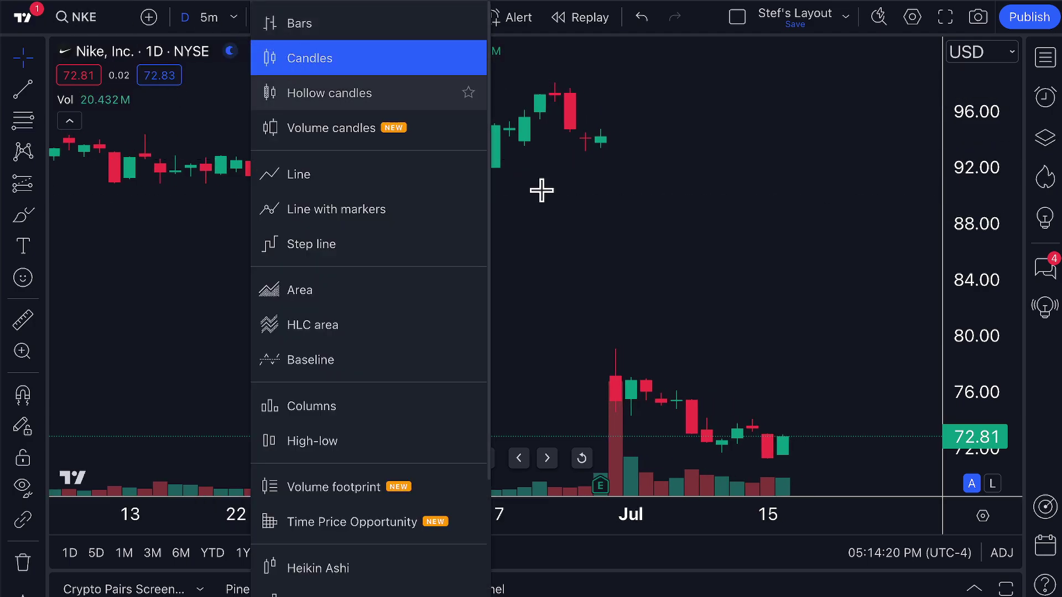
{"action": "left_click", "coordinate": [493, 158]}
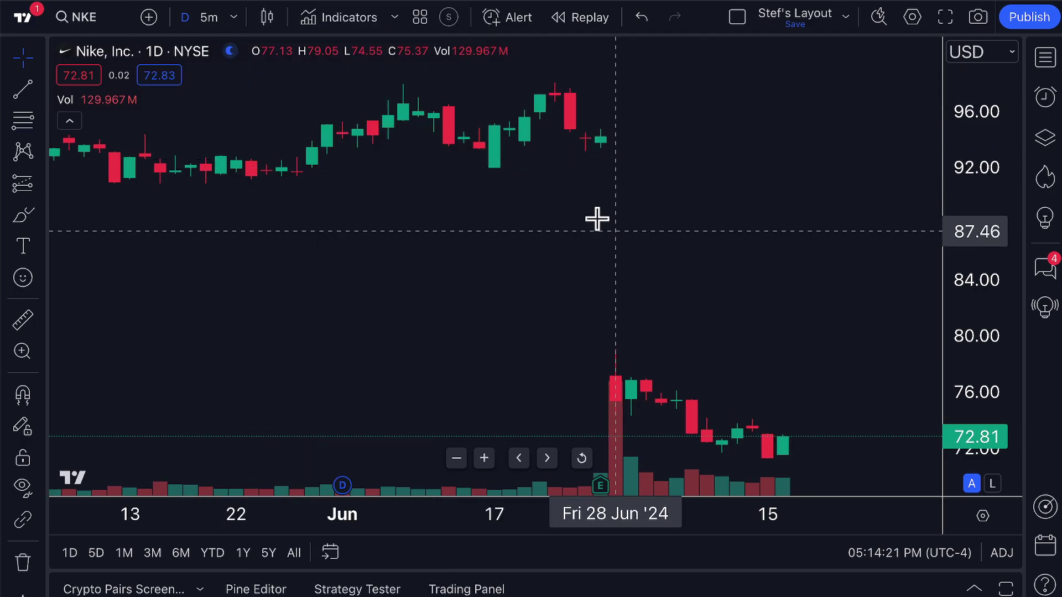
Change the chart type to Heikin Ashi and view the NKE price action from March to July.
{"action": "left_click", "coordinate": [261, 20]}
{"action": "left_click", "coordinate": [364, 573]}
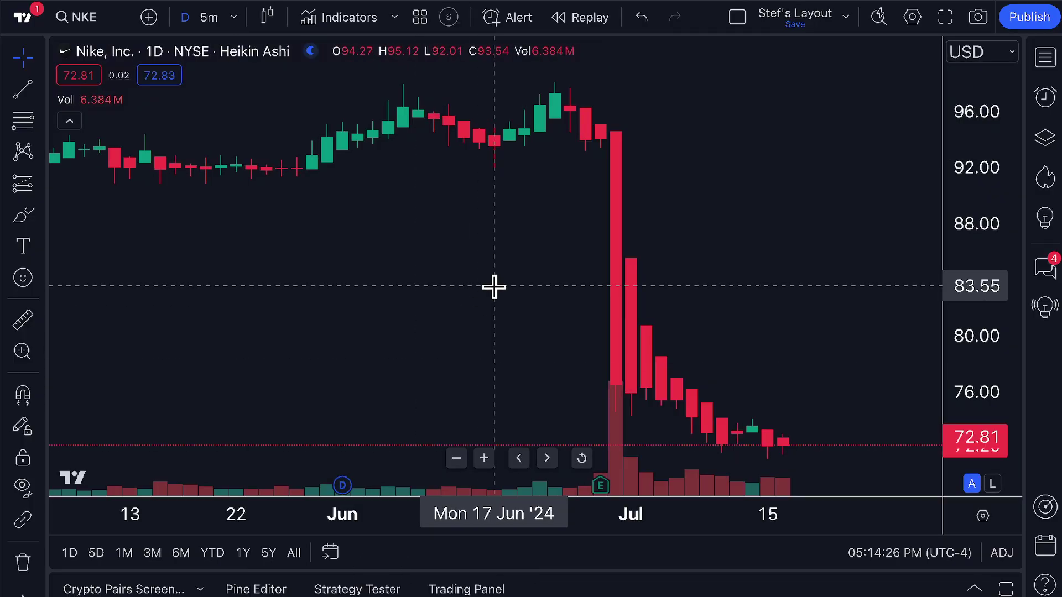
{"action": "scroll", "coordinate": [493, 286], "scroll_direction": "down", "scroll_amount": 10}
{"action": "scroll", "coordinate": [494, 287], "scroll_direction": "down", "scroll_amount": 5}
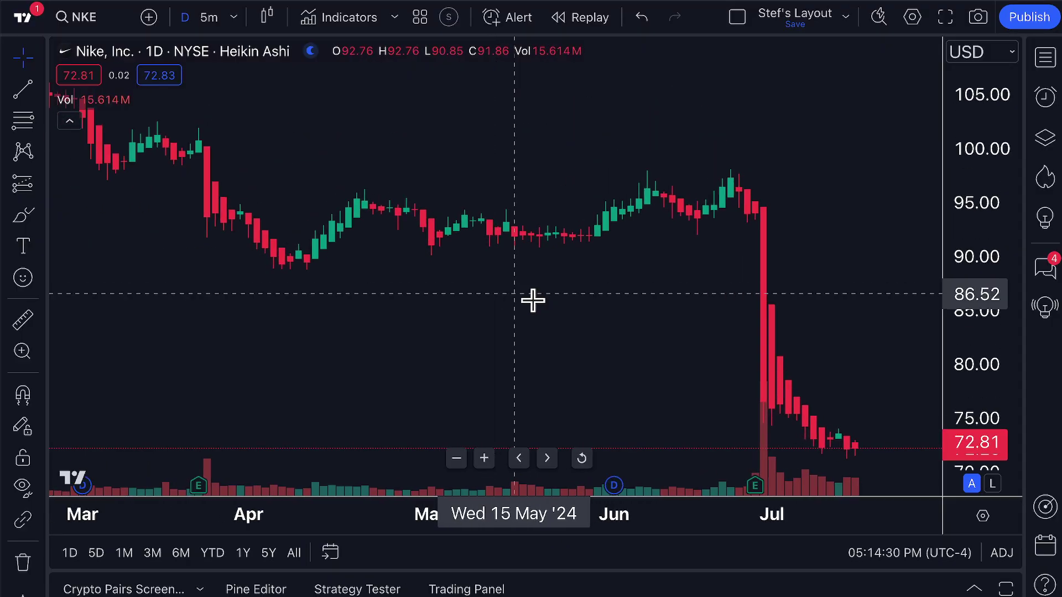
{"action": "left_click_drag", "start_coordinate": [572, 305], "coordinate": [463, 296]}
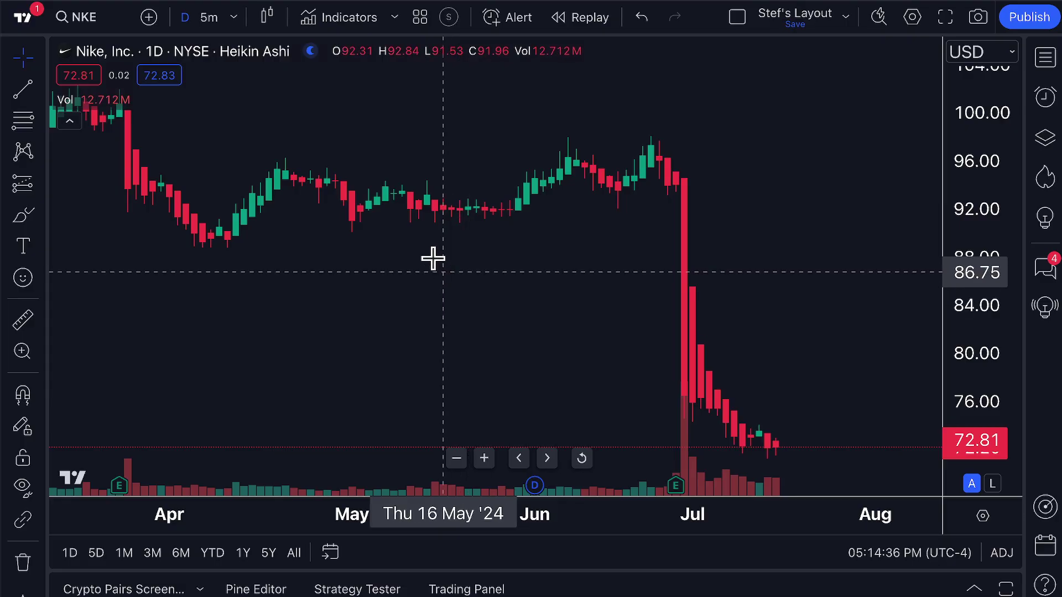
{"action": "scroll", "coordinate": [422, 247], "scroll_direction": "down", "scroll_amount": 2}
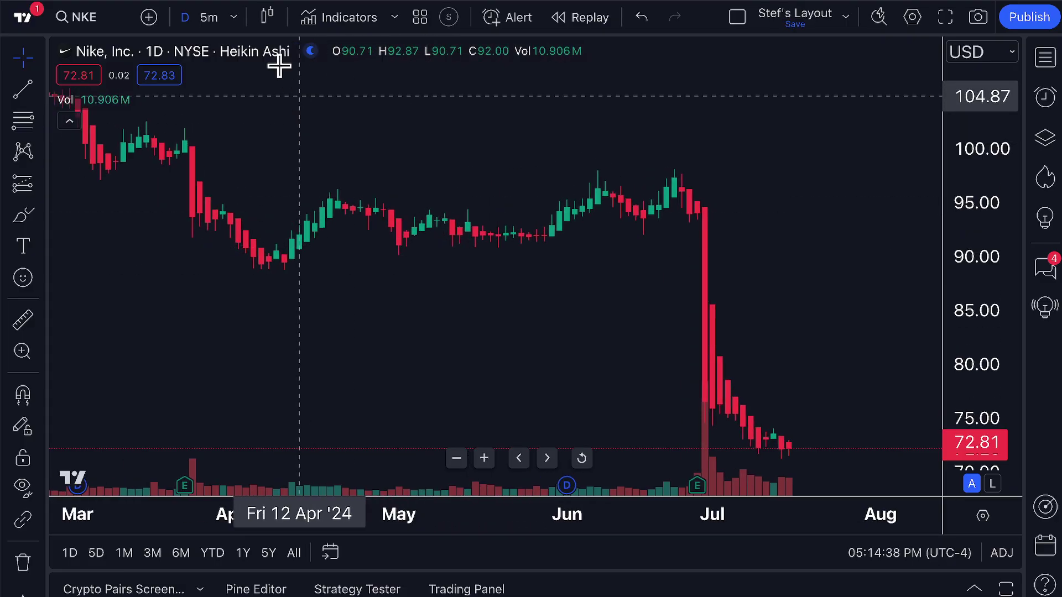
Look up Heikin Ashi among the available chart types and select it again.
{"action": "left_click", "coordinate": [266, 18]}
{"action": "scroll", "coordinate": [310, 416], "scroll_direction": "down", "scroll_amount": 2}
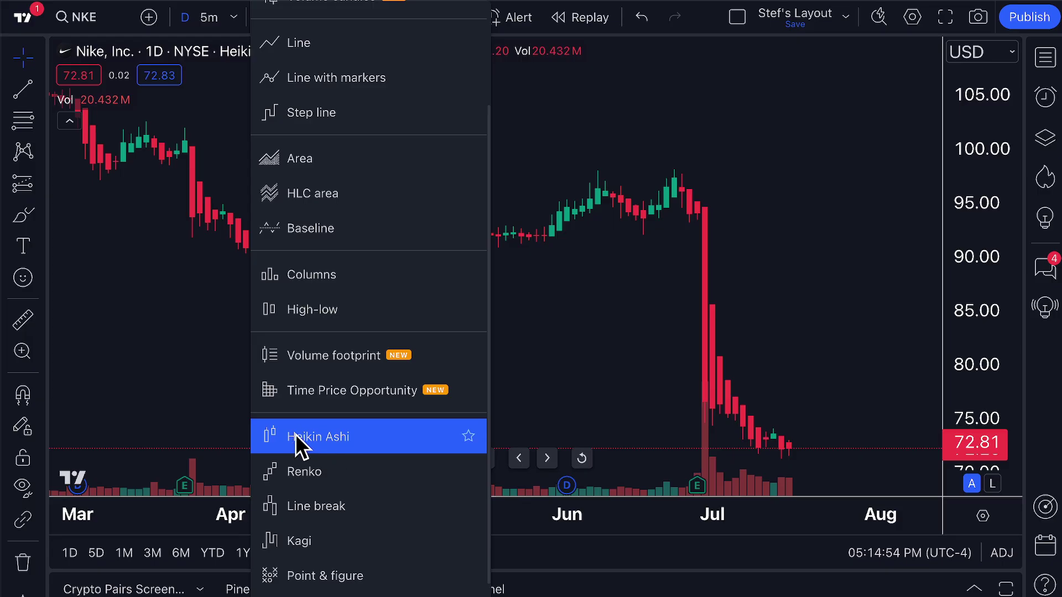
{"action": "left_click", "coordinate": [327, 437]}
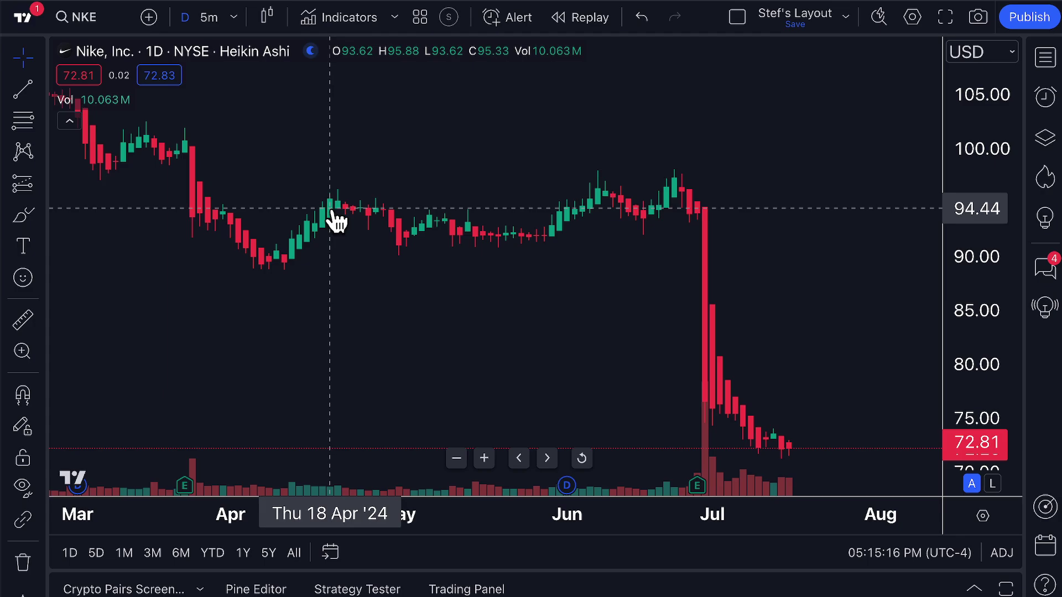
Examine the Heikin Ashi trend candles up to mid-July 2024 at several zoom levels, and compress the price scale.
{"action": "scroll", "coordinate": [371, 299], "scroll_direction": "down", "scroll_amount": 1}
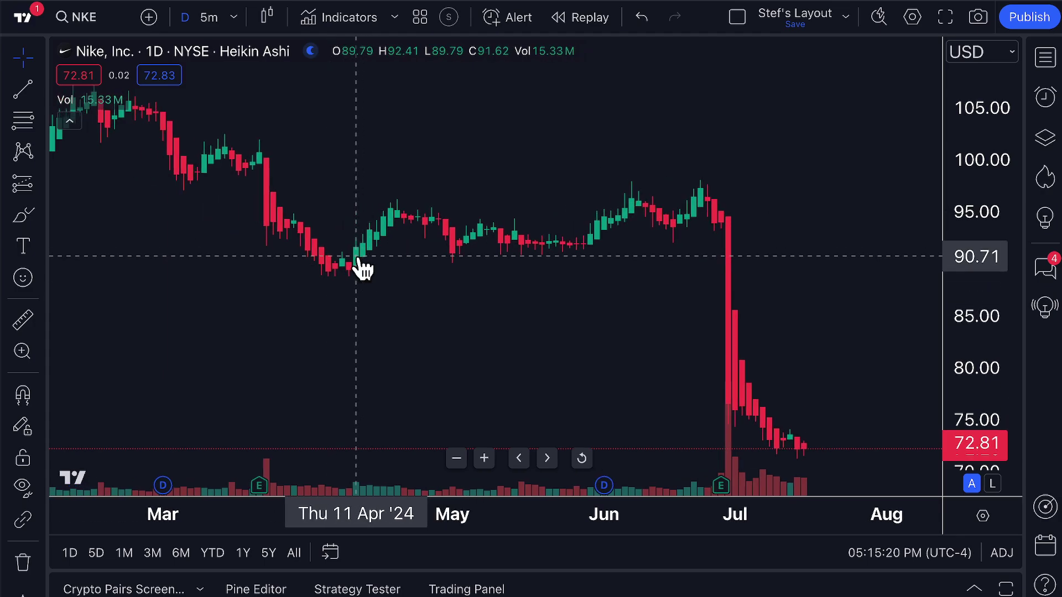
{"action": "scroll", "coordinate": [360, 266], "scroll_direction": "down", "scroll_amount": 1}
{"action": "left_click_drag", "start_coordinate": [487, 302], "coordinate": [414, 308]}
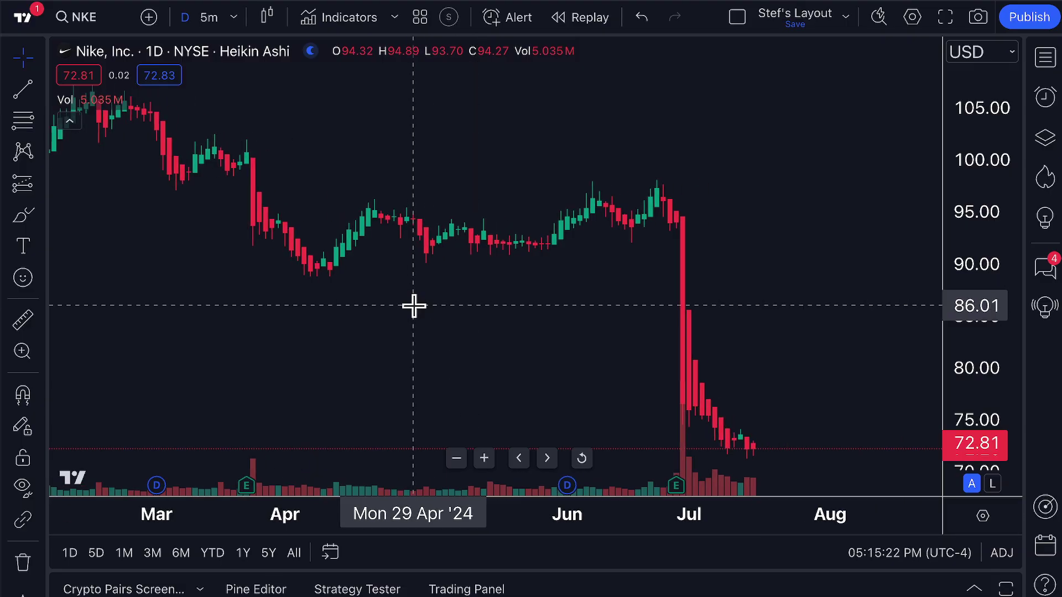
{"action": "scroll", "coordinate": [414, 306], "scroll_direction": "up", "scroll_amount": 3}
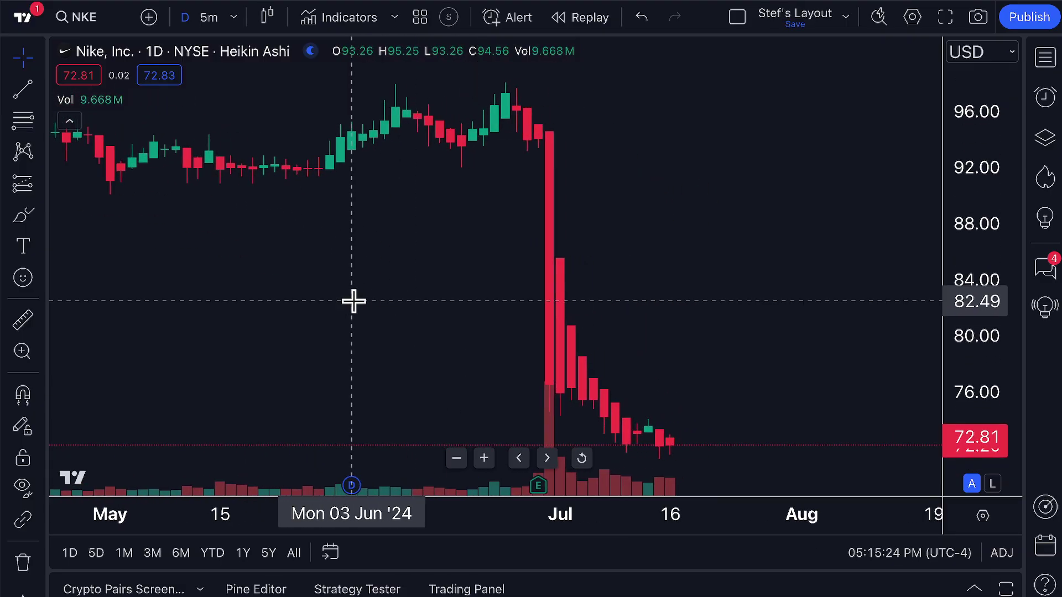
{"action": "left_click_drag", "start_coordinate": [351, 301], "coordinate": [487, 306]}
{"action": "scroll", "coordinate": [487, 306], "scroll_direction": "up", "scroll_amount": 2}
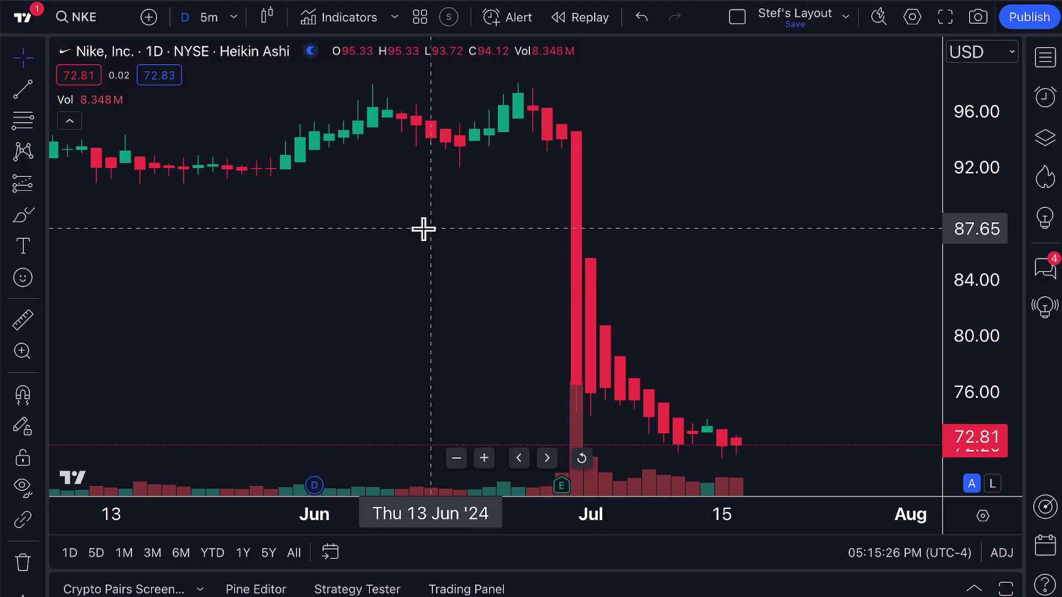
{"action": "scroll", "coordinate": [654, 348], "scroll_direction": "up", "scroll_amount": 4}
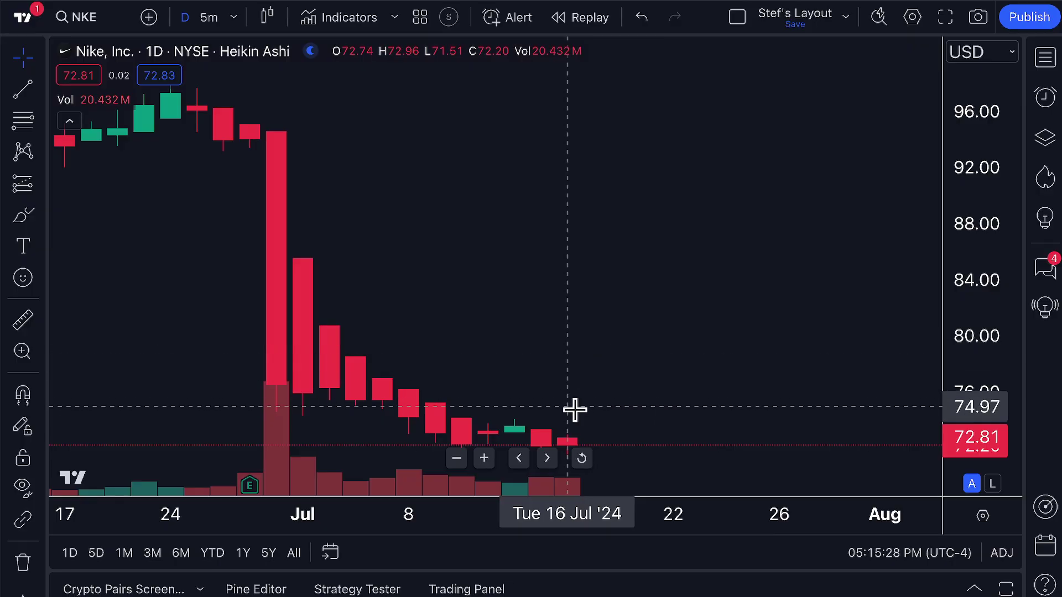
{"action": "scroll", "coordinate": [569, 427], "scroll_direction": "down", "scroll_amount": 1}
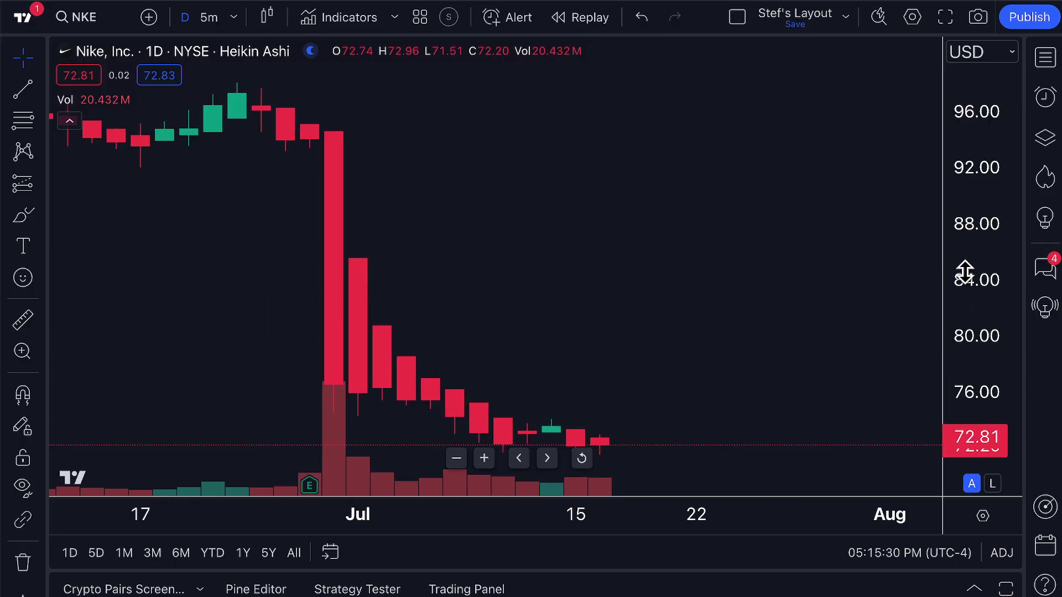
{"action": "left_click_drag", "start_coordinate": [967, 273], "coordinate": [972, 357]}
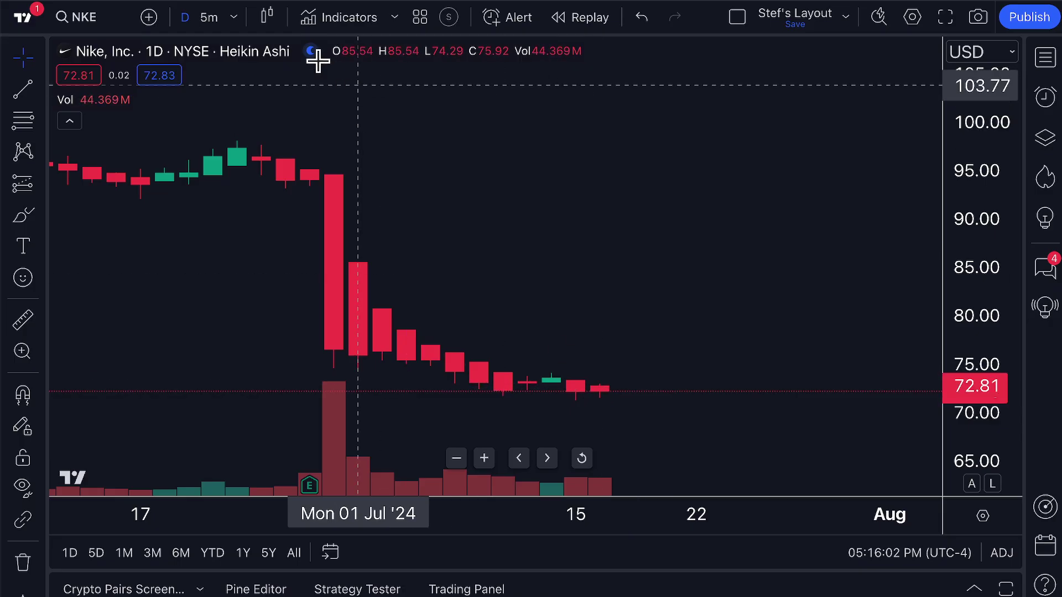
Switch the chart to regular Candles and inspect the latest candle, dated 16 July 2024.
{"action": "left_click", "coordinate": [267, 16]}
{"action": "left_click", "coordinate": [290, 50]}
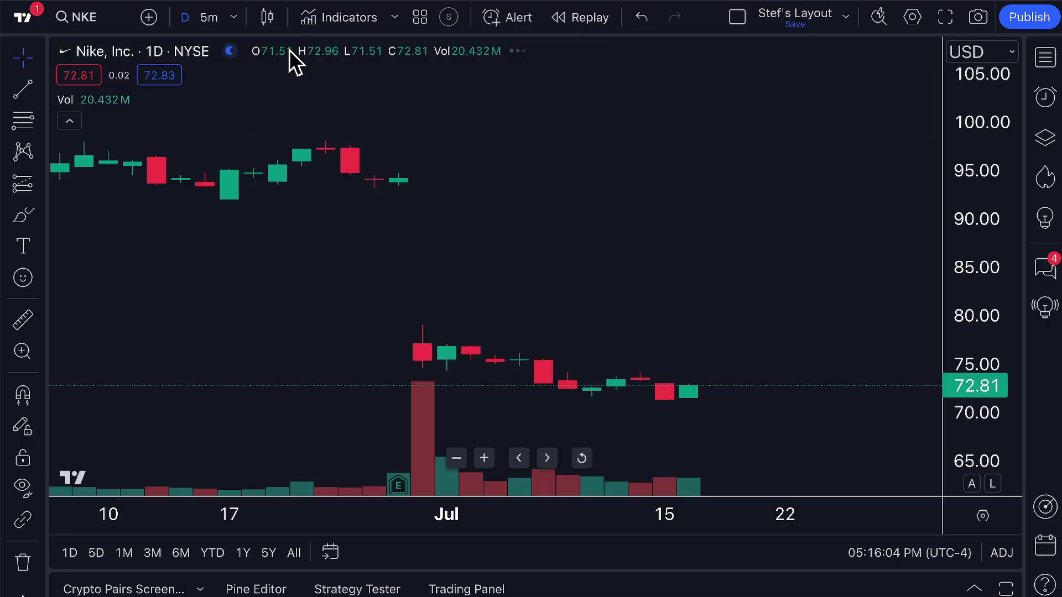
{"action": "scroll", "coordinate": [600, 335], "scroll_direction": "up", "scroll_amount": 2}
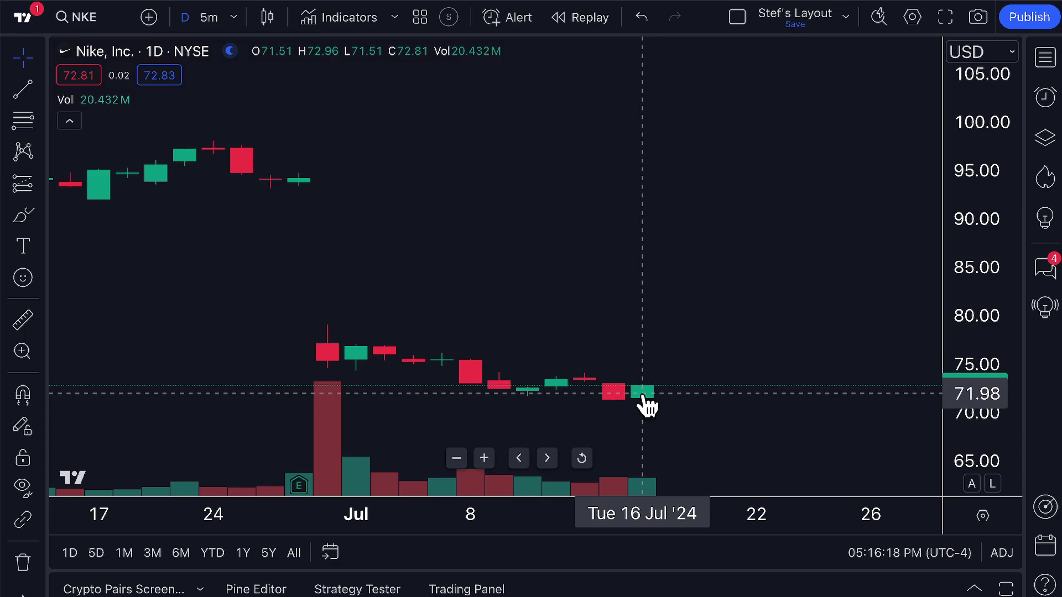
{"action": "scroll", "coordinate": [641, 395], "scroll_direction": "right", "scroll_amount": 5}
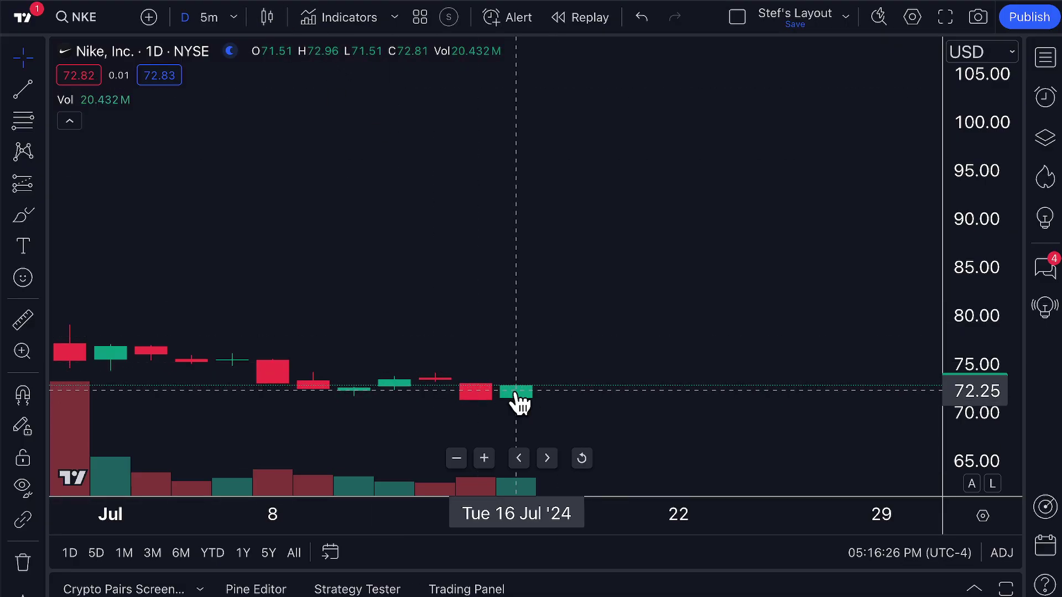
Return the chart to Heikin Ashi and inspect the same 16 July 2024 candle for comparison.
{"action": "left_click", "coordinate": [269, 17]}
{"action": "left_click", "coordinate": [330, 558]}
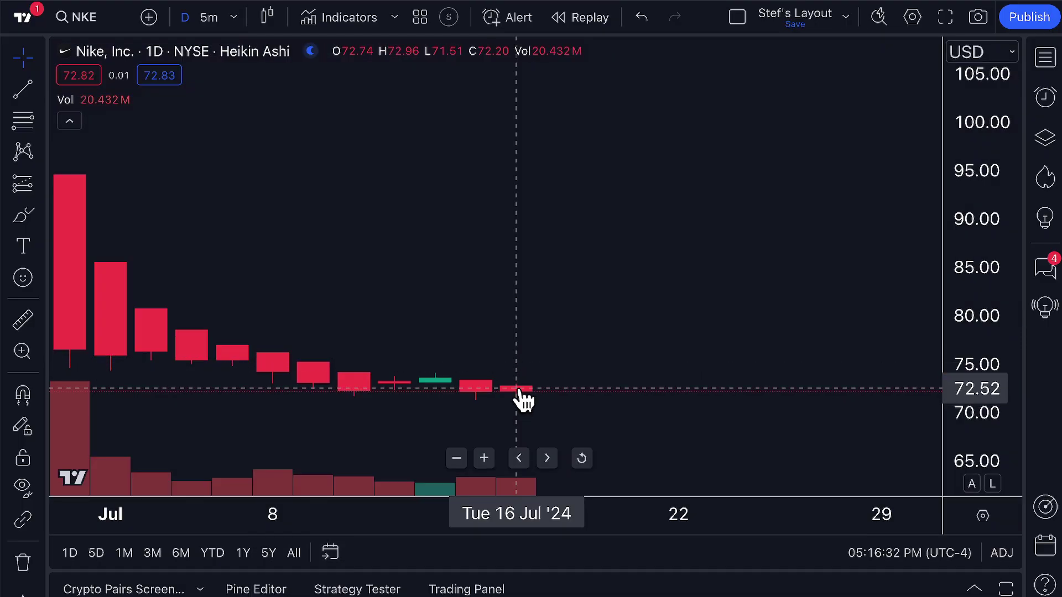
{"action": "scroll", "coordinate": [522, 399], "scroll_direction": "down", "scroll_amount": 4}
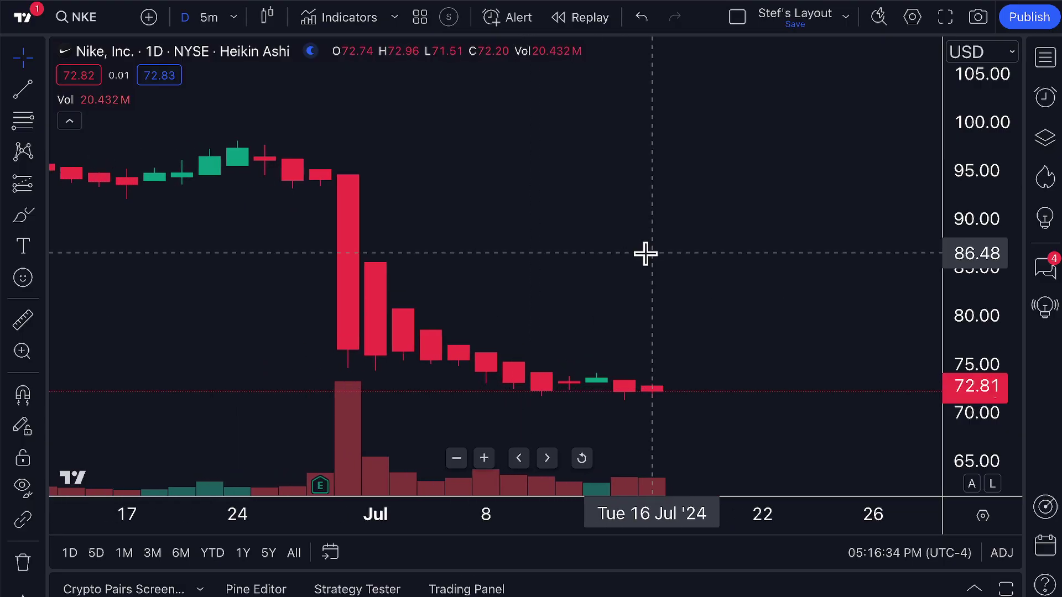
Paste the text note with the Heikin Ashi Open, Close, High and Low formulas and place it just after the latest candles.
{"action": "left_click_drag", "start_coordinate": [645, 251], "coordinate": [389, 219]}
{"action": "key", "text": "ctrl+v"}
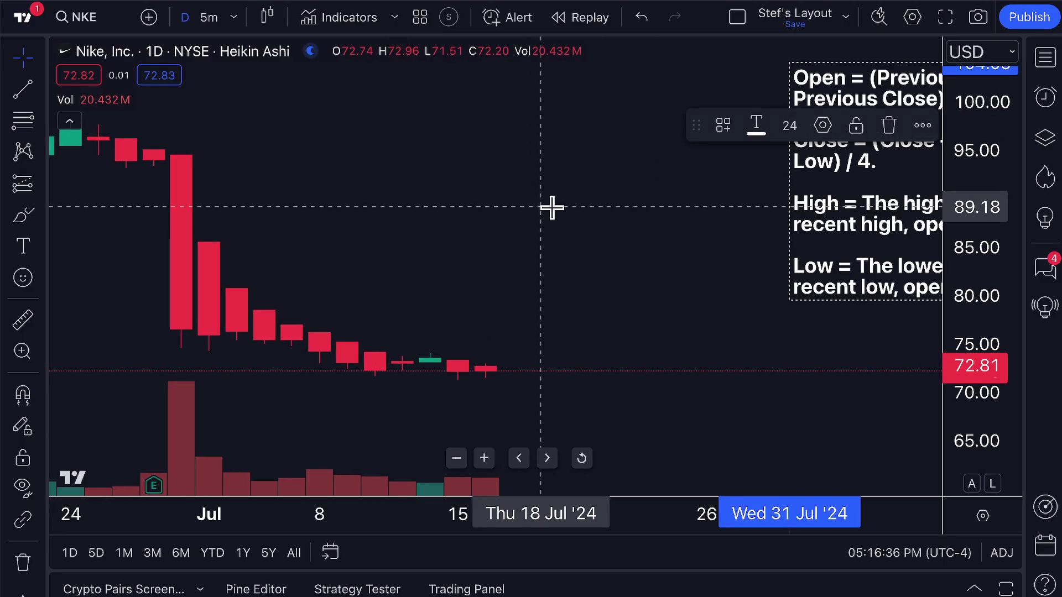
{"action": "scroll", "coordinate": [655, 215], "scroll_direction": "up", "scroll_amount": 2}
{"action": "scroll", "coordinate": [655, 214], "scroll_direction": "up", "scroll_amount": 1}
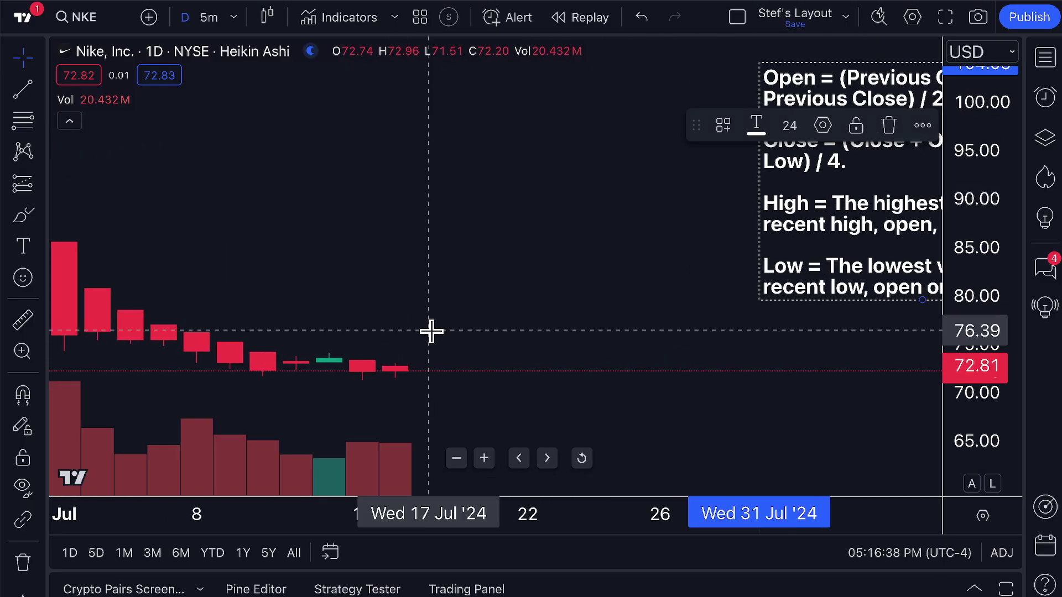
{"action": "left_click_drag", "start_coordinate": [799, 173], "coordinate": [476, 245]}
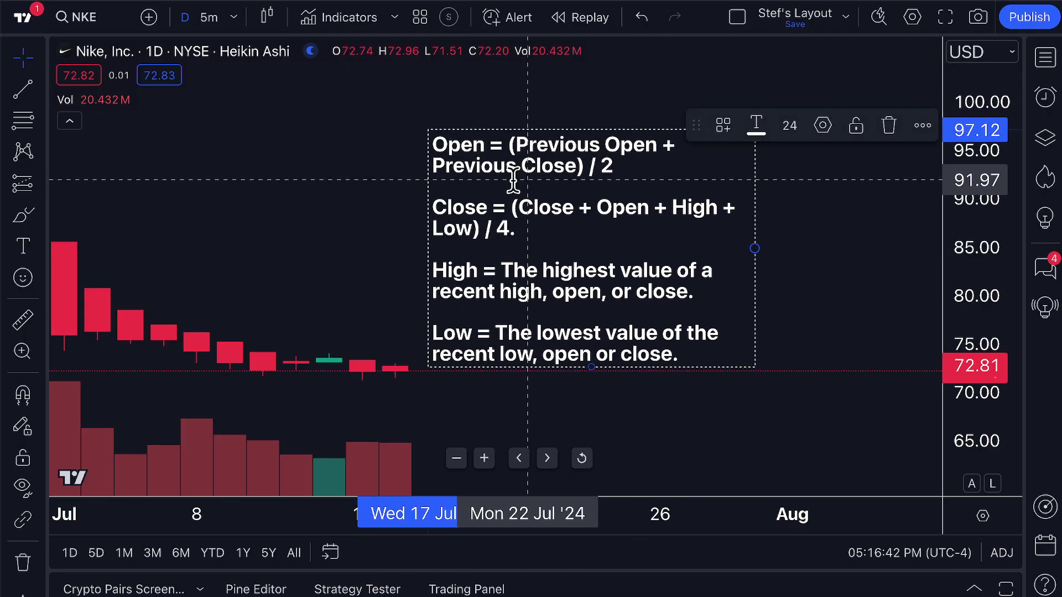
{"action": "left_click", "coordinate": [313, 171]}
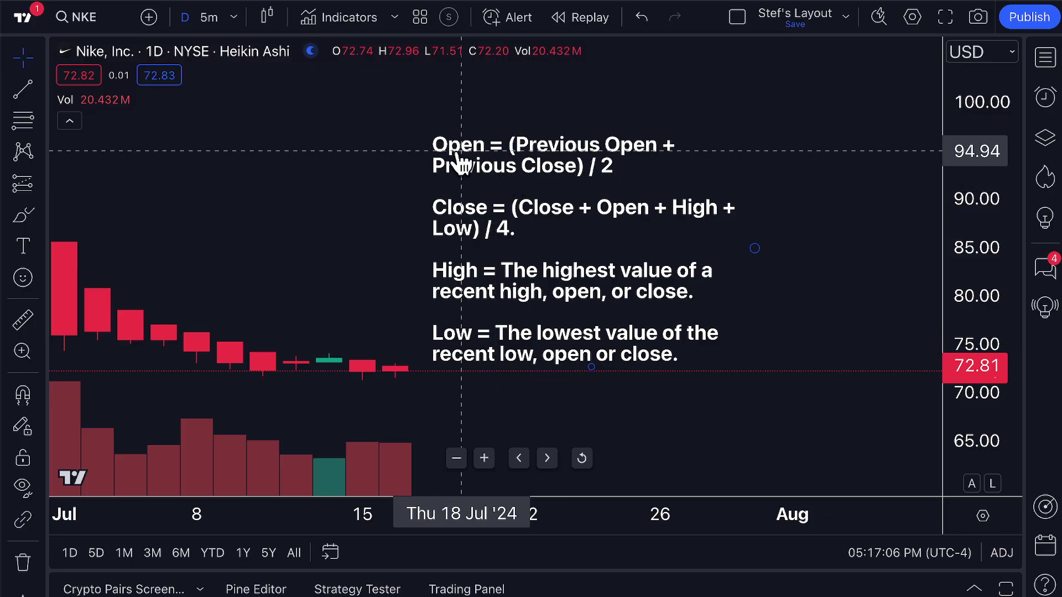
Circle the Open formula in the note with a red brush stroke, and delete the stroke.
{"action": "mouse_move", "coordinate": [458, 122]}
{"action": "left_mouse_down"}
{"action": "mouse_move", "coordinate": [448, 118]}
{"action": "mouse_move", "coordinate": [417, 166]}
{"action": "mouse_move", "coordinate": [630, 177]}
{"action": "mouse_move", "coordinate": [688, 133]}
{"action": "mouse_move", "coordinate": [461, 120]}
{"action": "left_mouse_up"}
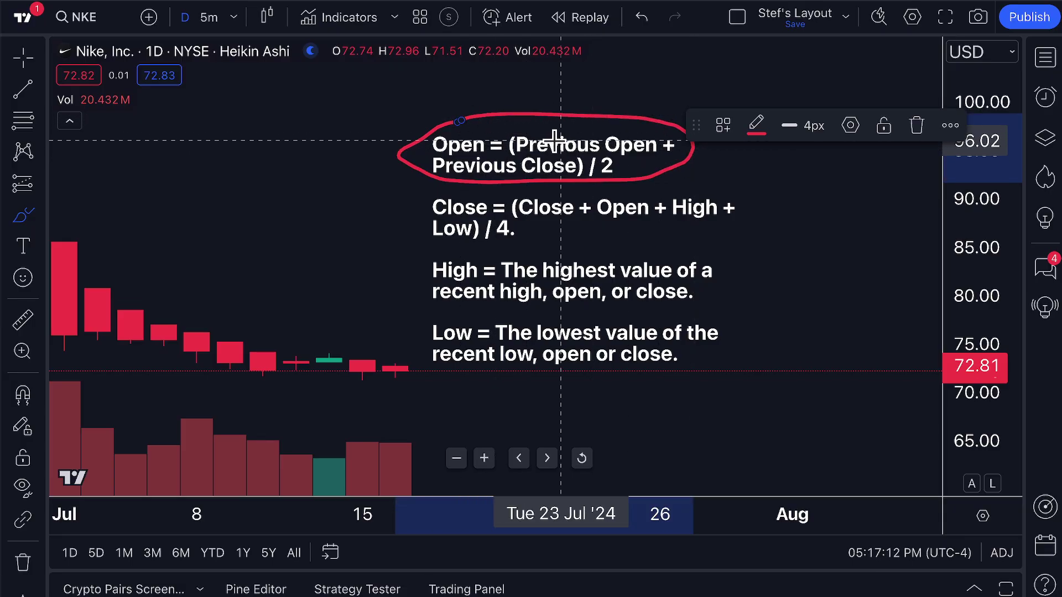
{"action": "key", "text": "Delete"}
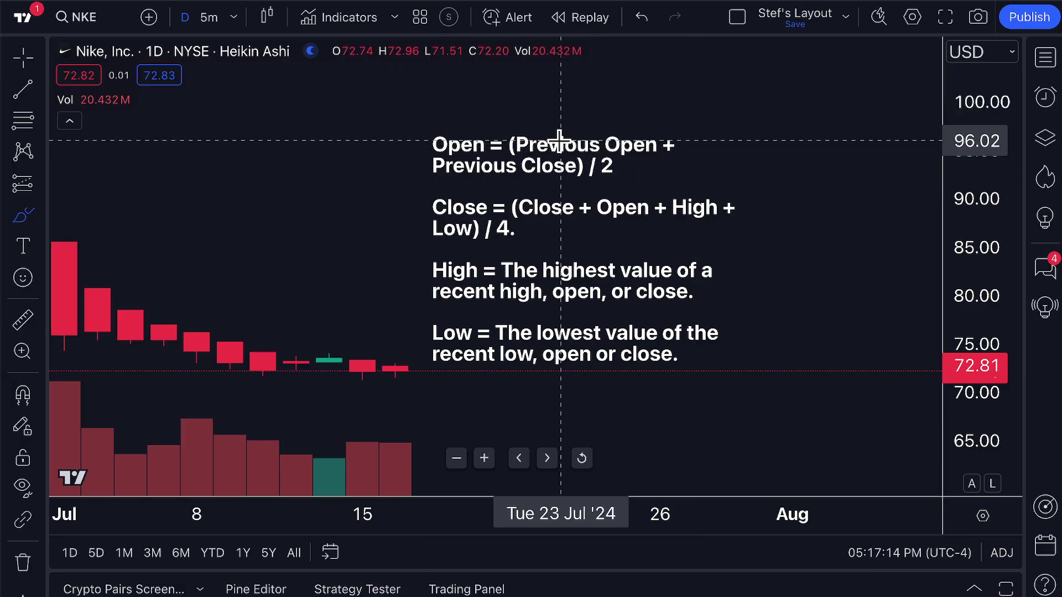
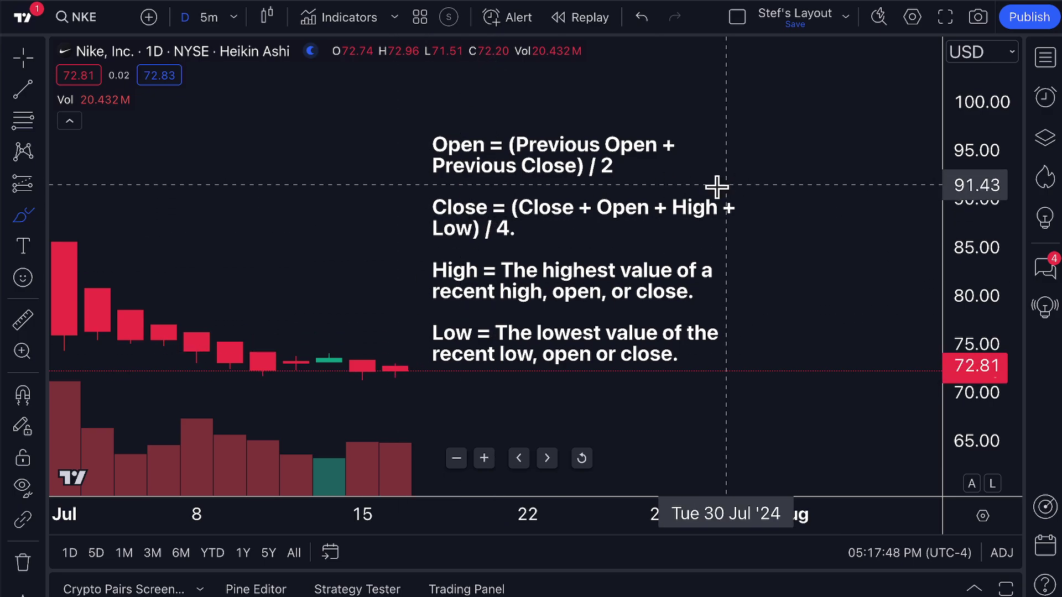
Draw a red brush bracket around the right-hand end of the Close formula in the note.
{"action": "mouse_move", "coordinate": [729, 186]}
{"action": "left_mouse_down"}
{"action": "mouse_move", "coordinate": [754, 206]}
{"action": "mouse_move", "coordinate": [695, 250]}
{"action": "left_mouse_up"}
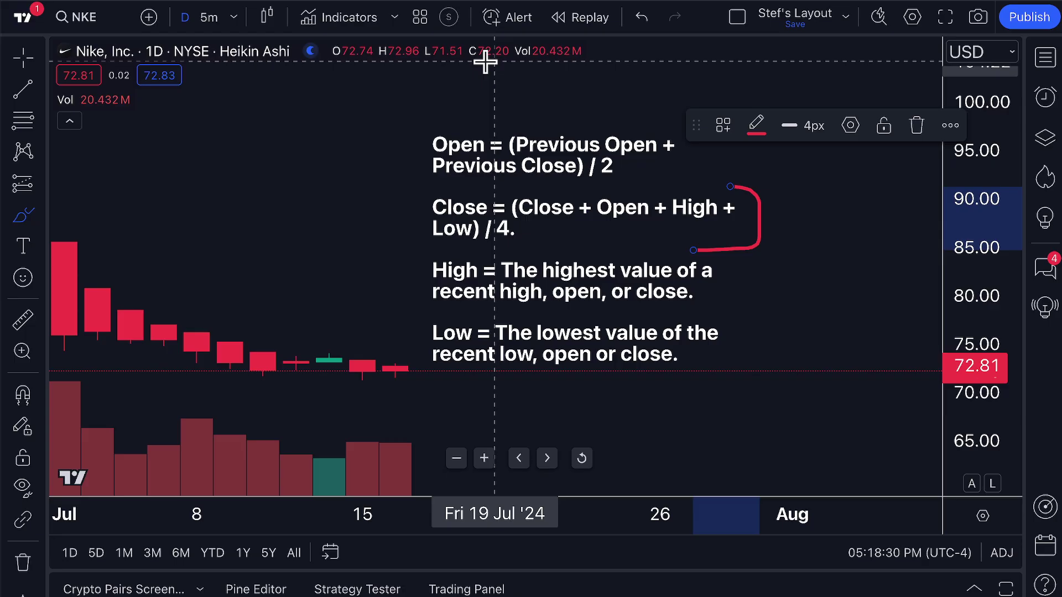
Replace the bracket at the Close formula with a vertical red brush line beside the Open and Close formulas, and remove that line.
{"action": "key", "text": "Delete"}
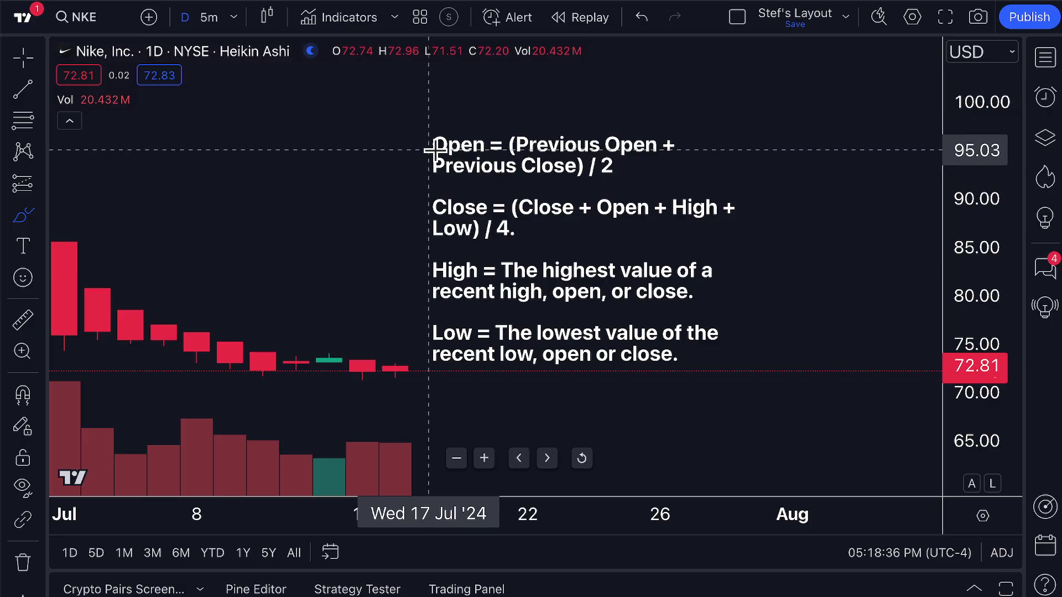
{"action": "mouse_move", "coordinate": [426, 135]}
{"action": "left_mouse_down"}
{"action": "mouse_move", "coordinate": [415, 152]}
{"action": "mouse_move", "coordinate": [413, 240]}
{"action": "left_mouse_up"}
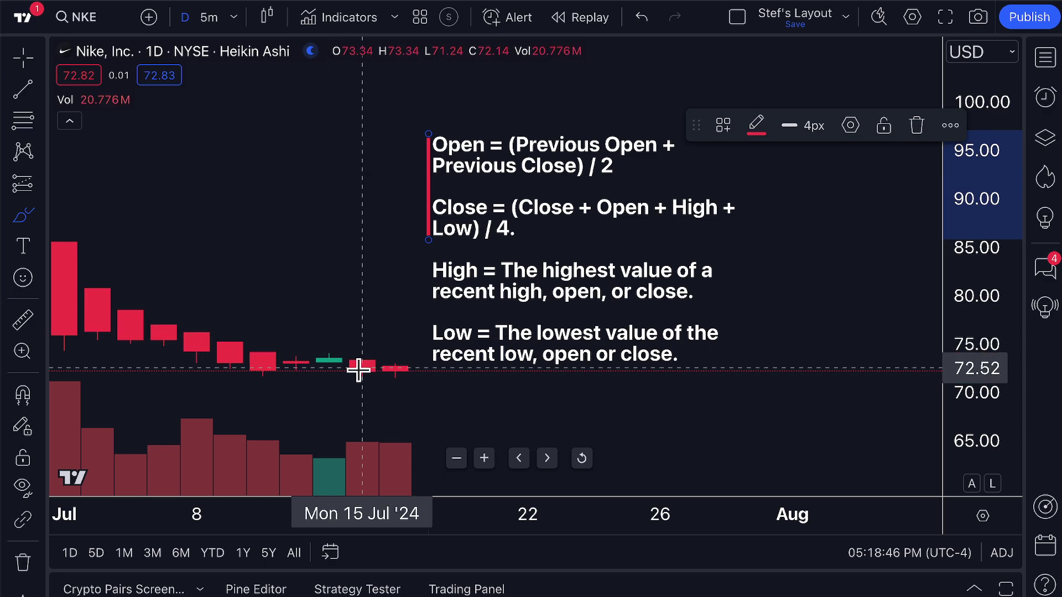
{"action": "left_click", "coordinate": [411, 320]}
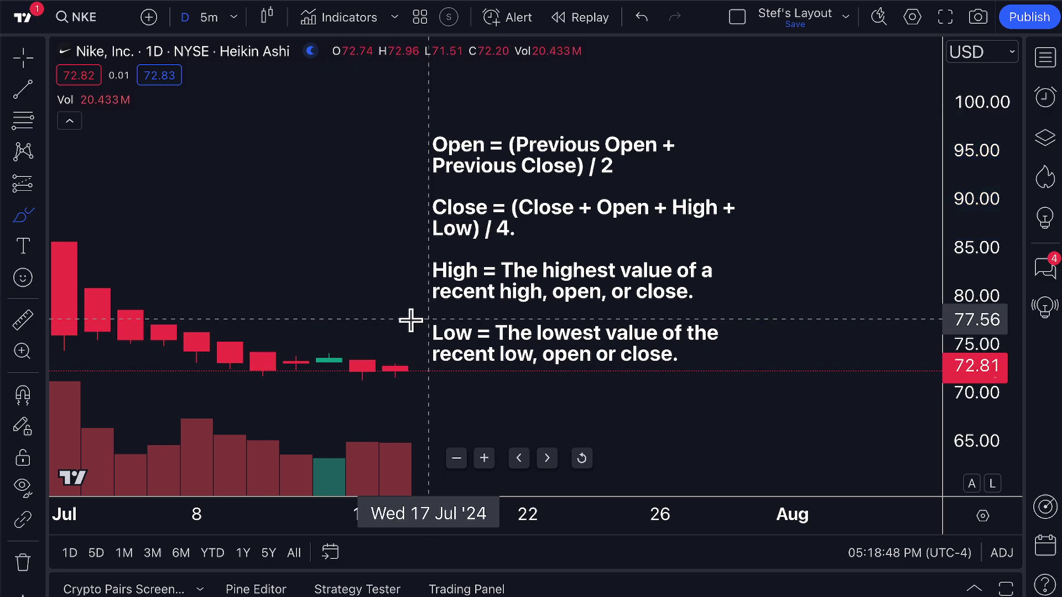
Leave the brush tool by switching to the cross cursor, with the formula note and the June to July candles in view.
{"action": "scroll", "coordinate": [437, 277], "scroll_direction": "down", "scroll_amount": 2}
{"action": "scroll", "coordinate": [444, 275], "scroll_direction": "down", "scroll_amount": 2}
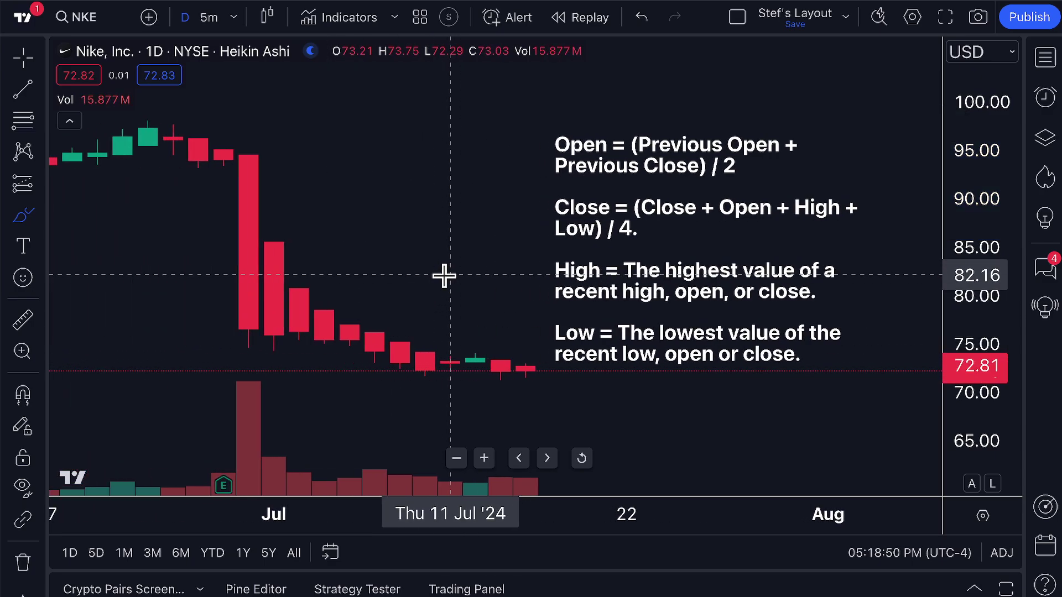
{"action": "scroll", "coordinate": [479, 265], "scroll_direction": "left", "scroll_amount": 1}
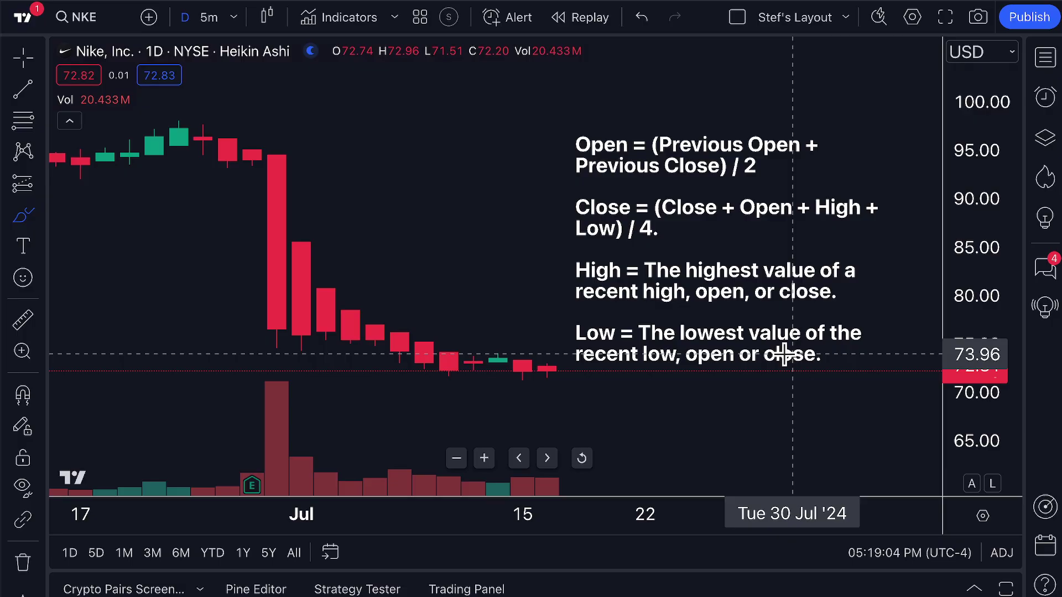
{"action": "scroll", "coordinate": [785, 353], "scroll_direction": "down", "scroll_amount": 2}
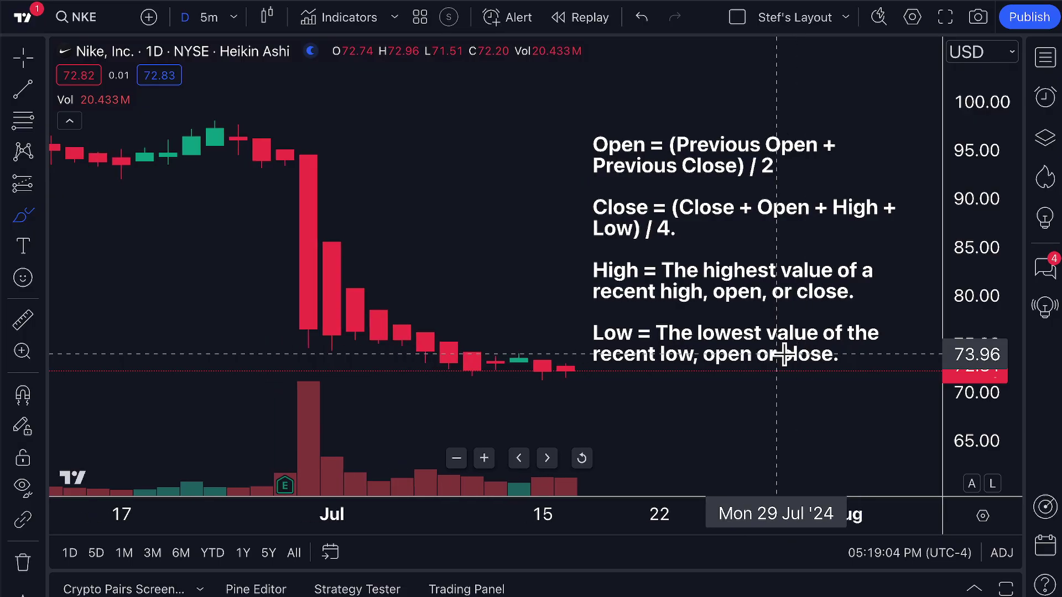
{"action": "left_click", "coordinate": [31, 60]}
{"action": "scroll", "coordinate": [380, 149], "scroll_direction": "down", "scroll_amount": 1}
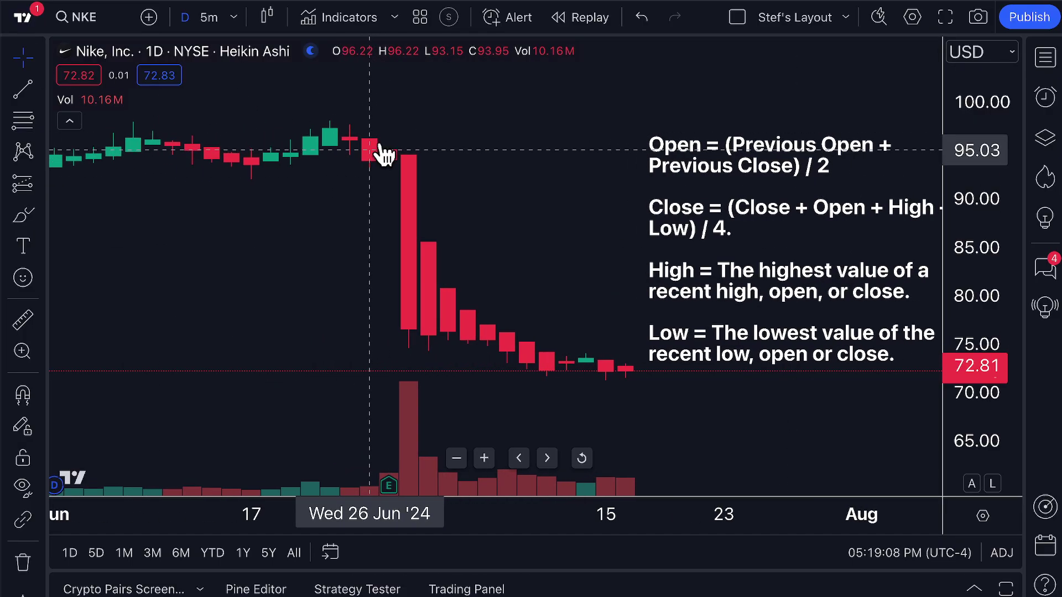
Look up Heikin Ashi in the list of chart types and close the list without changing the type.
{"action": "left_click", "coordinate": [268, 19]}
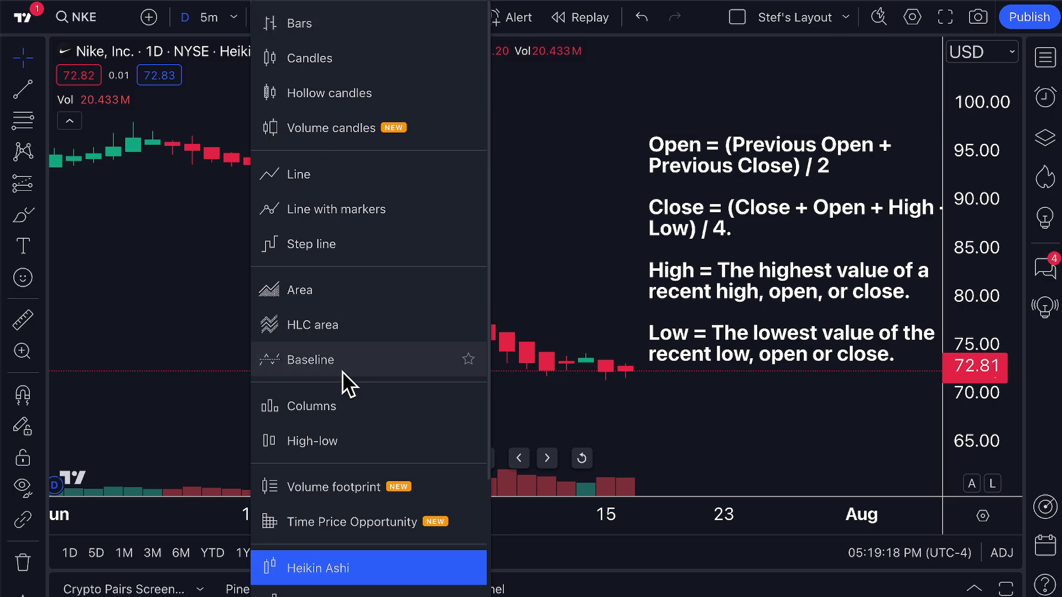
{"action": "scroll", "coordinate": [354, 564], "scroll_direction": "down", "scroll_amount": 1}
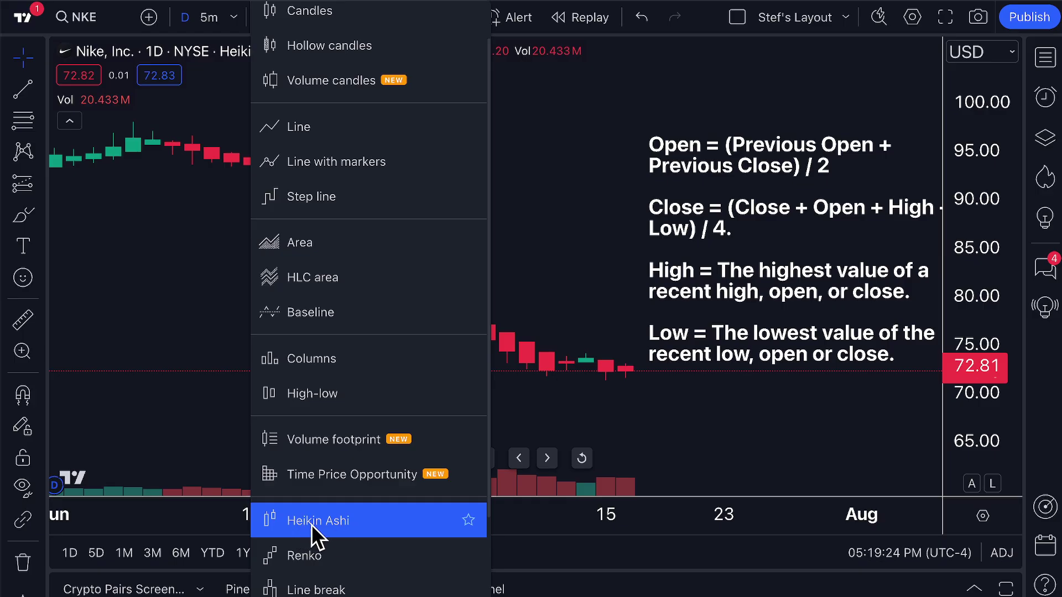
{"action": "left_click", "coordinate": [519, 244]}
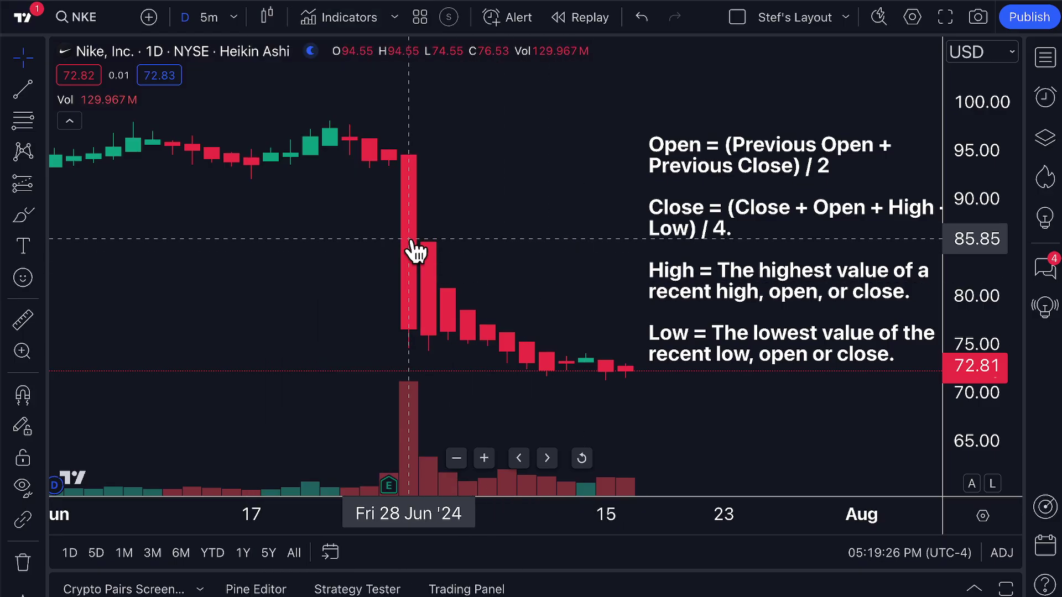
Delete the text note with the Heikin Ashi formulas from the chart.
{"action": "scroll", "coordinate": [602, 237], "scroll_direction": "right", "scroll_amount": 5}
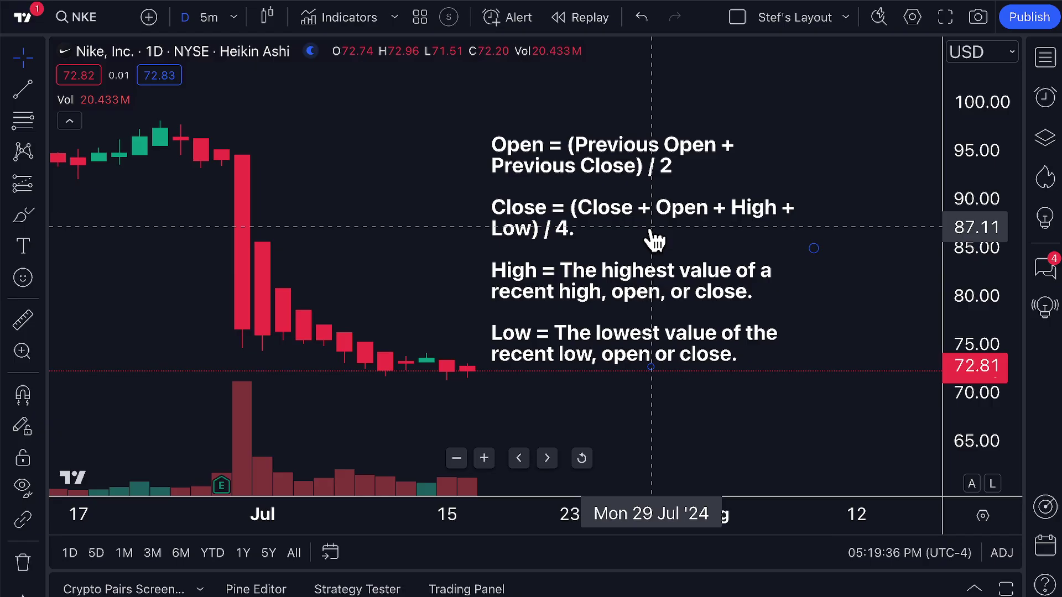
{"action": "left_click", "coordinate": [546, 217]}
{"action": "key", "text": "Delete"}
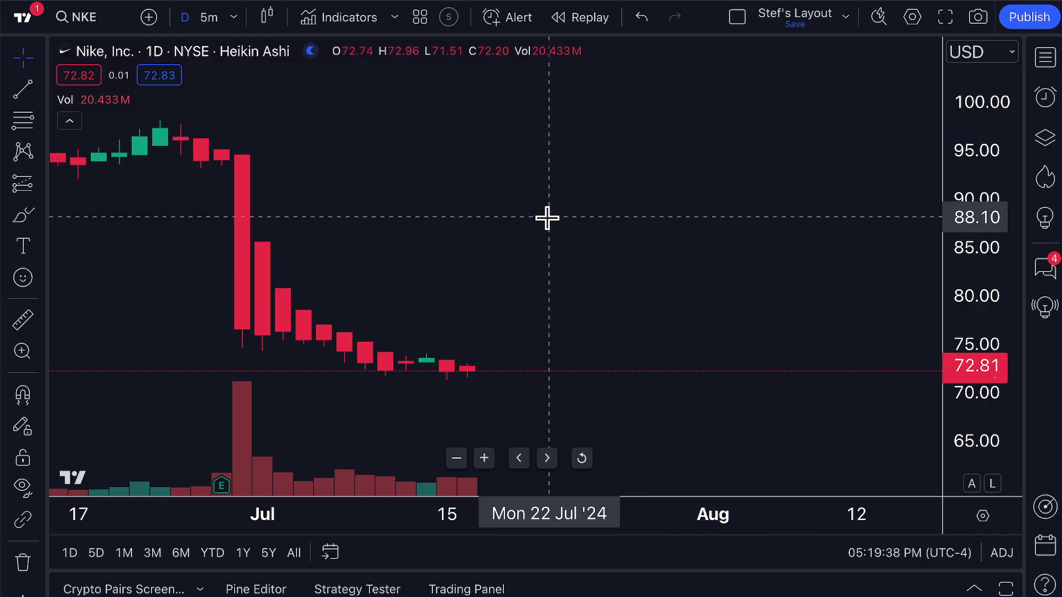
Turn on automatic price scaling and examine the Heikin Ashi trends from mid-2023 to July 2024.
{"action": "scroll", "coordinate": [547, 218], "scroll_direction": "down", "scroll_amount": 8}
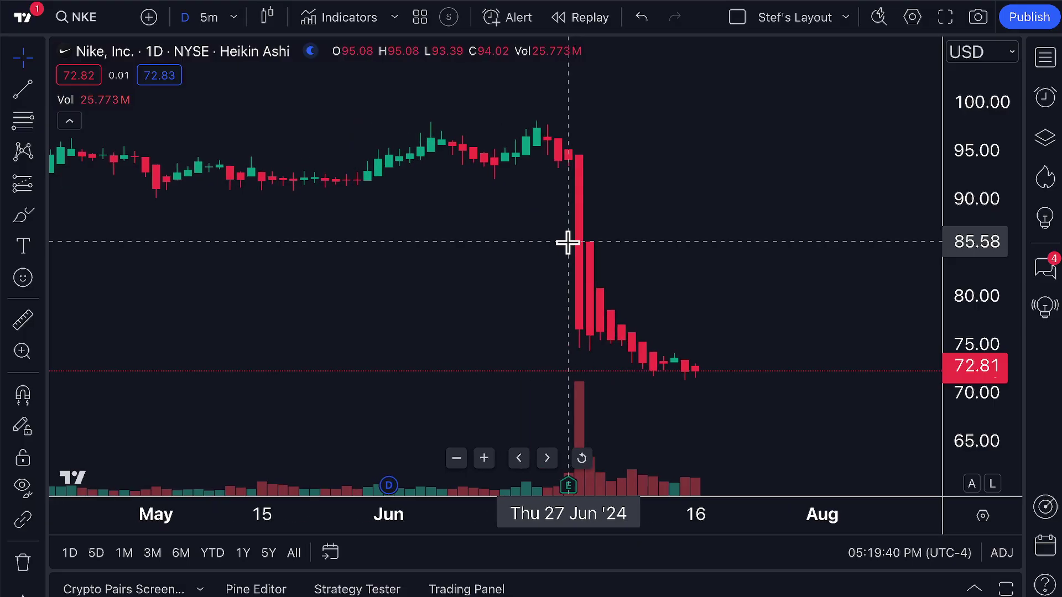
{"action": "scroll", "coordinate": [573, 277], "scroll_direction": "down", "scroll_amount": 5}
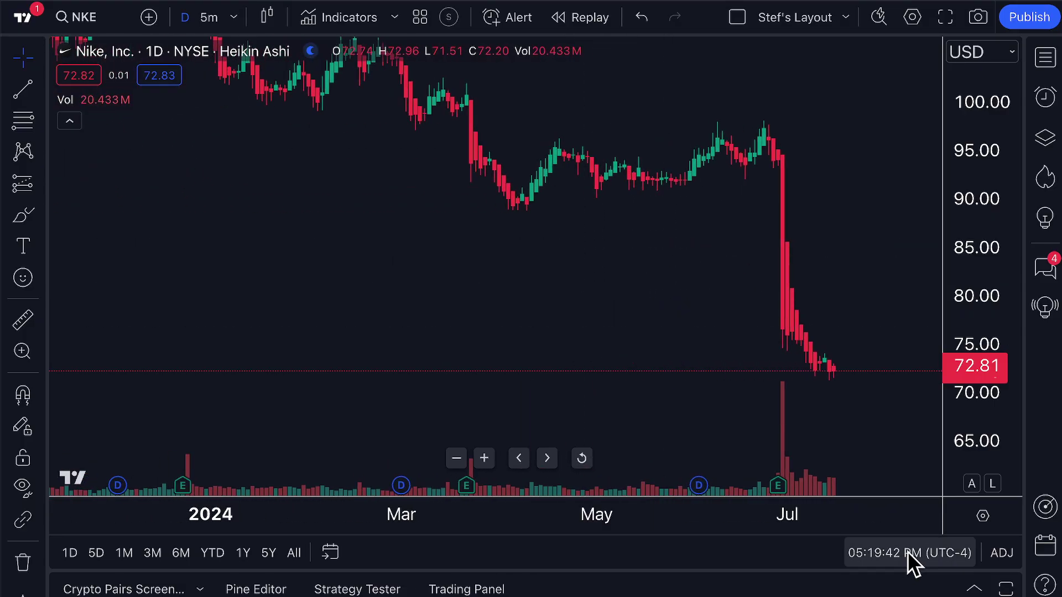
{"action": "left_click", "coordinate": [971, 484]}
{"action": "scroll", "coordinate": [601, 348], "scroll_direction": "down", "scroll_amount": 5}
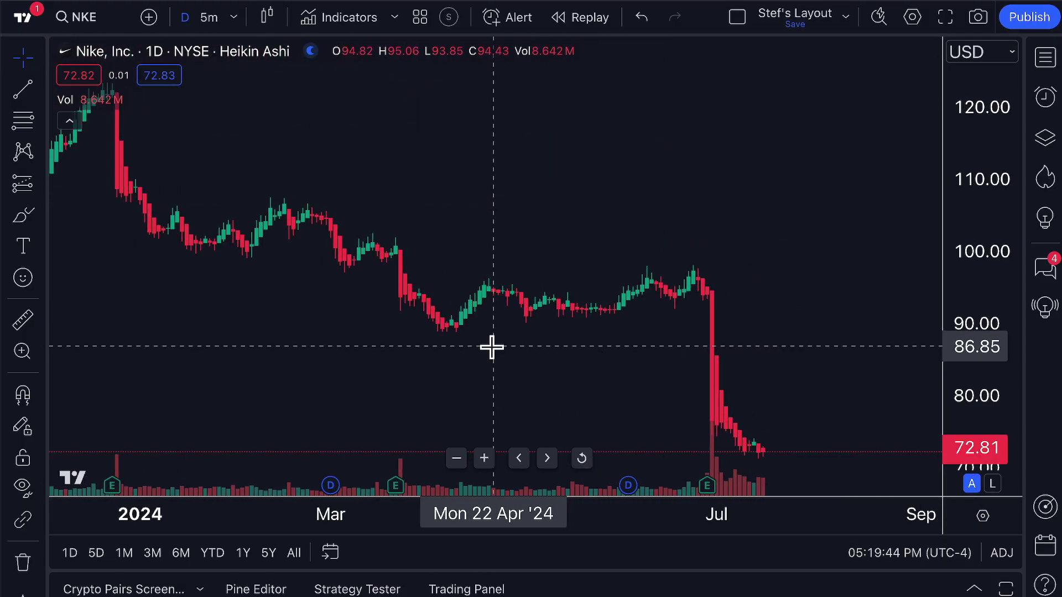
{"action": "scroll", "coordinate": [492, 347], "scroll_direction": "down", "scroll_amount": 6}
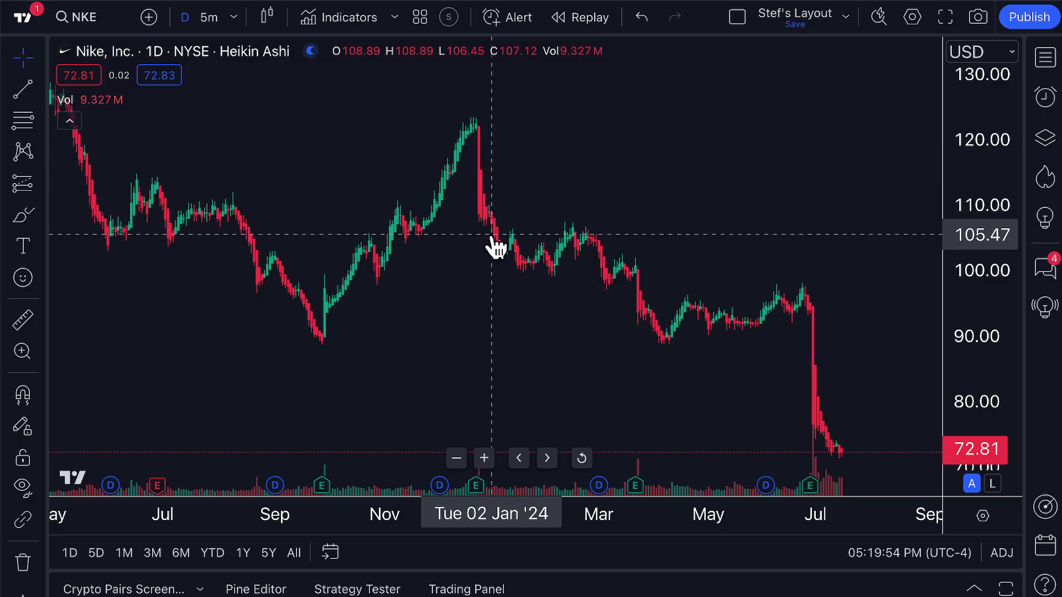
{"action": "scroll", "coordinate": [462, 303], "scroll_direction": "right", "scroll_amount": 3}
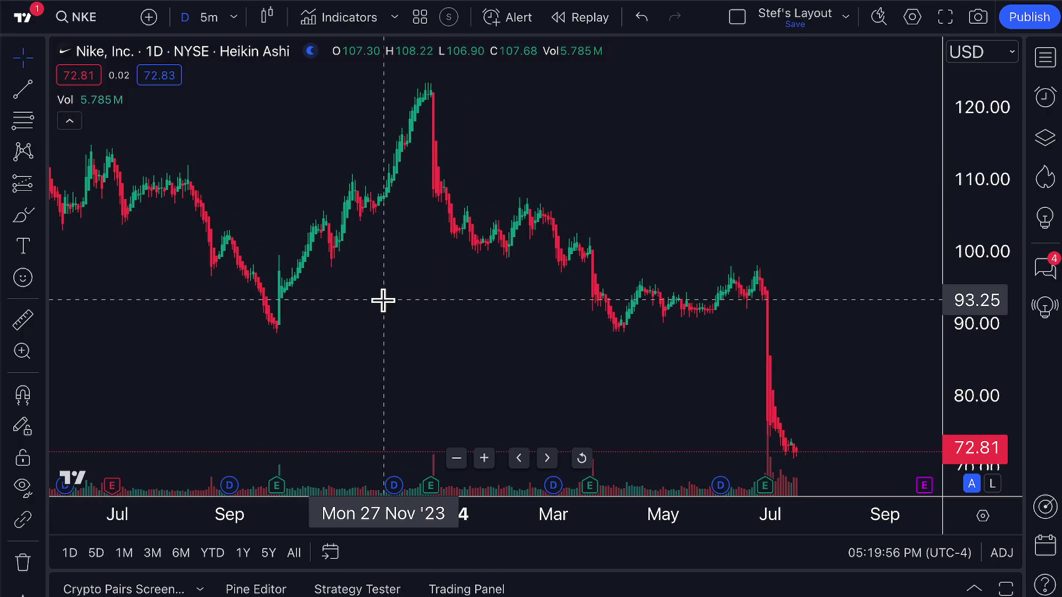
{"action": "scroll", "coordinate": [383, 300], "scroll_direction": "down", "scroll_amount": 2}
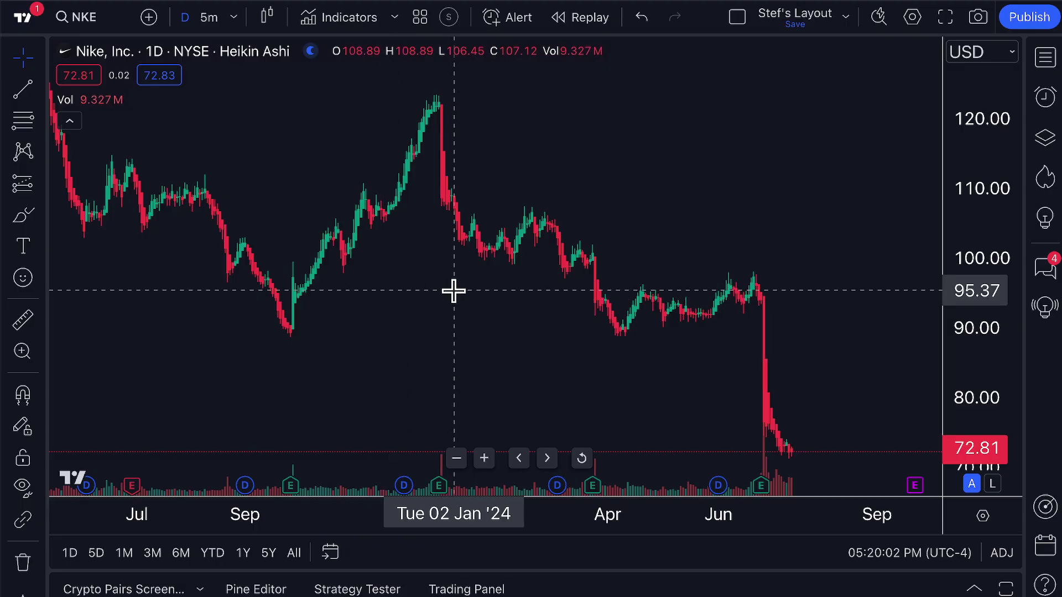
{"action": "scroll", "coordinate": [339, 285], "scroll_direction": "right", "scroll_amount": 3}
{"action": "scroll", "coordinate": [339, 296], "scroll_direction": "down", "scroll_amount": 1}
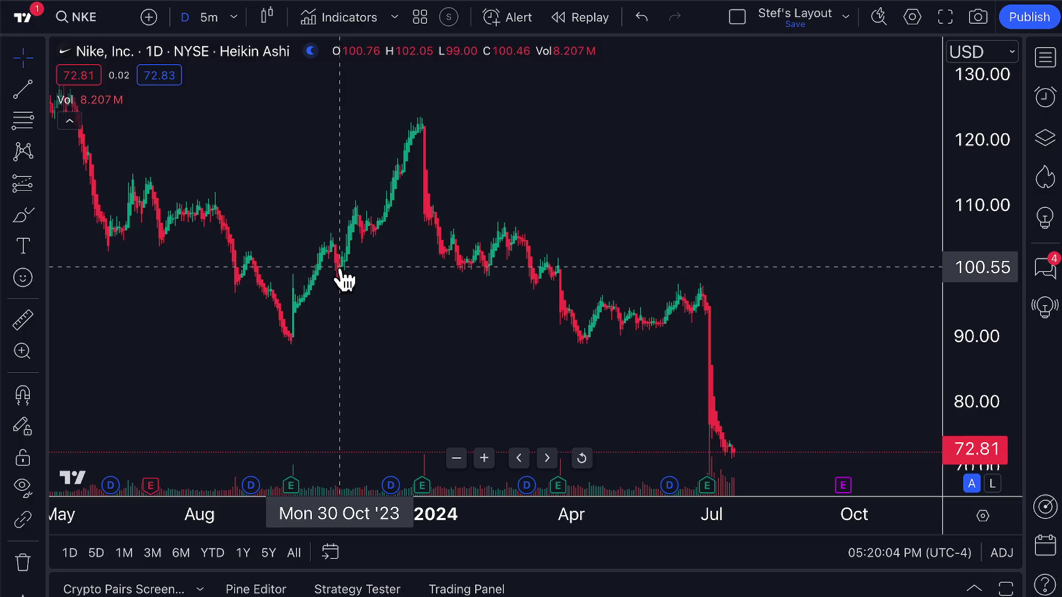
Switch the chart to regular Candles and examine the daily price action from April to July 2024.
{"action": "left_click", "coordinate": [268, 19]}
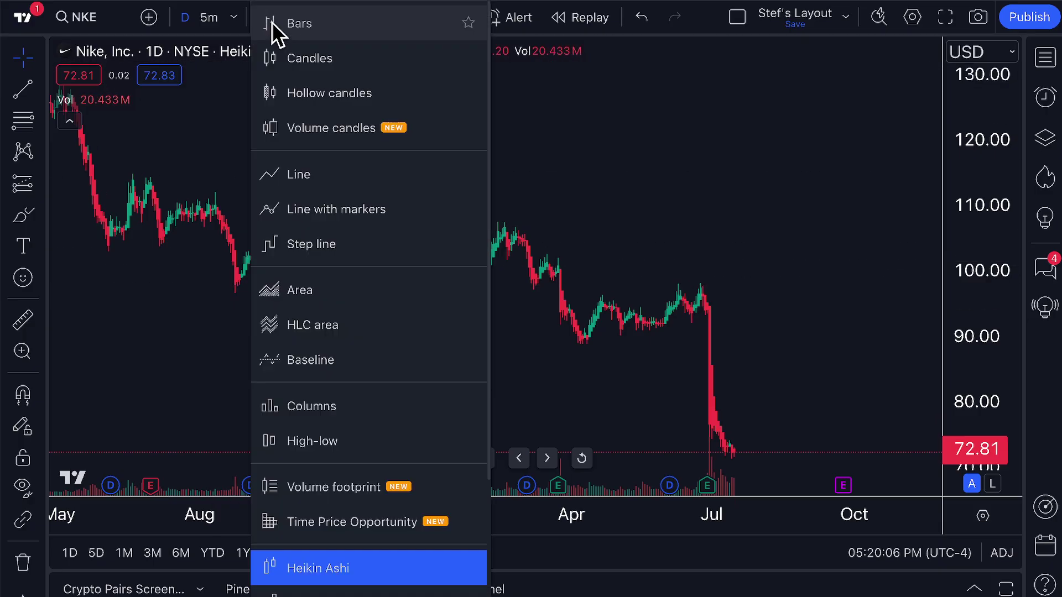
{"action": "left_click", "coordinate": [297, 62]}
{"action": "scroll", "coordinate": [416, 266], "scroll_direction": "up", "scroll_amount": 10}
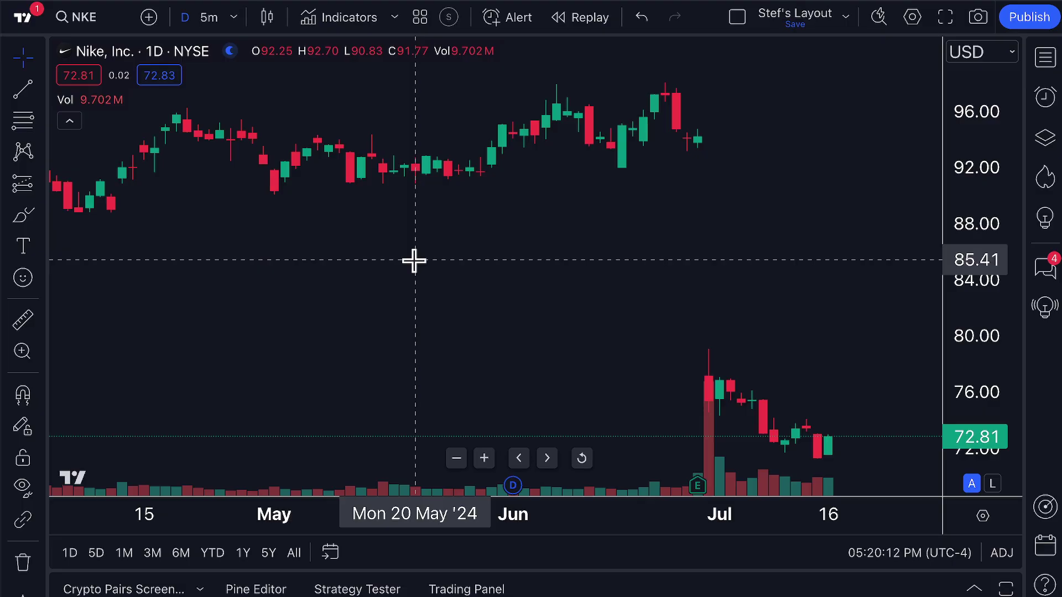
{"action": "scroll", "coordinate": [414, 260], "scroll_direction": "right", "scroll_amount": 3}
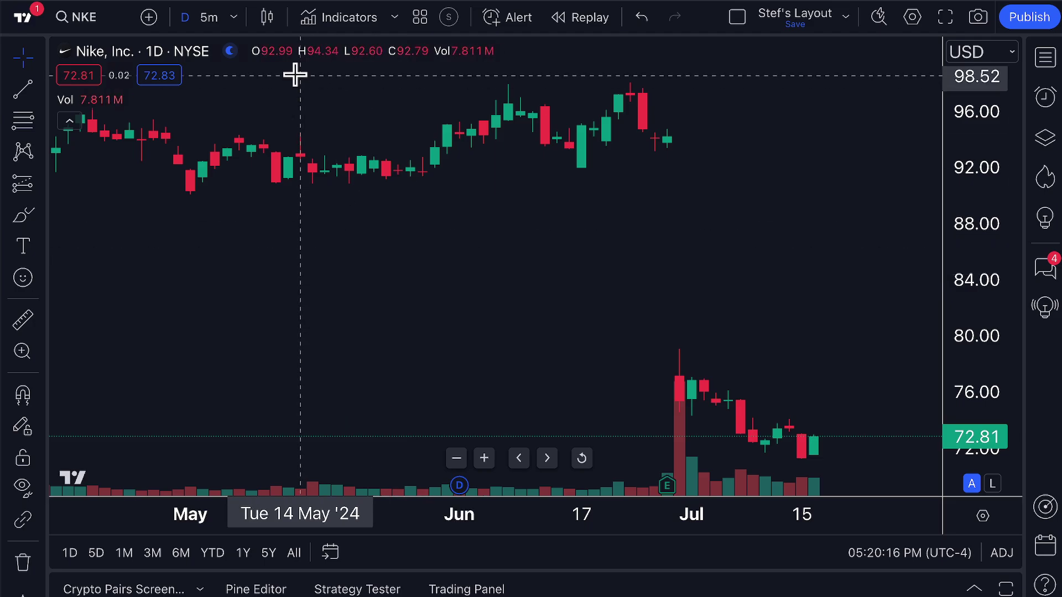
Switch the chart back to Heikin Ashi and examine the same April to July 2024 period for comparison.
{"action": "left_click", "coordinate": [268, 18]}
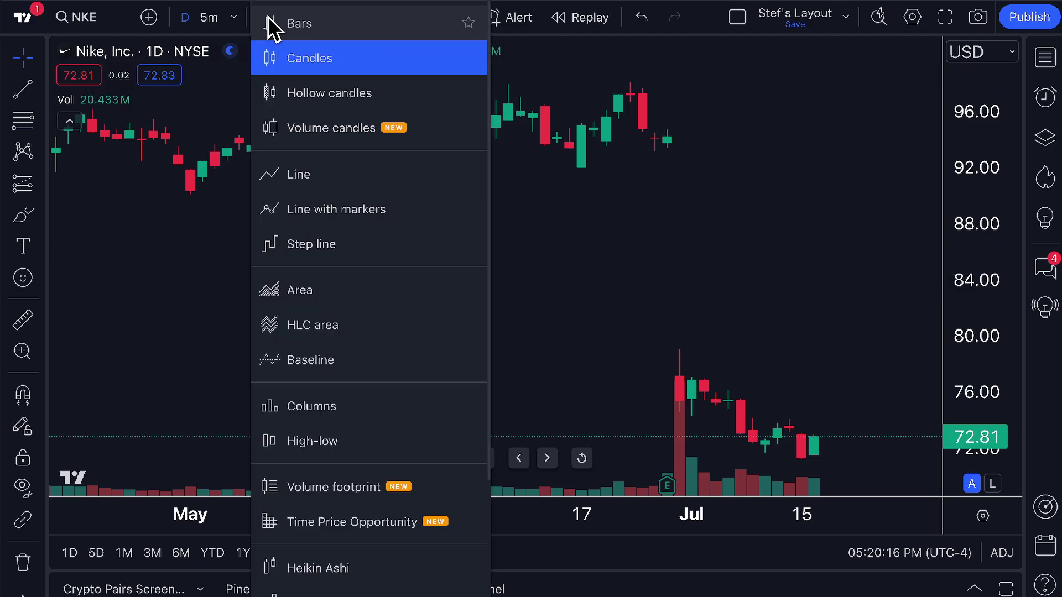
{"action": "left_click", "coordinate": [339, 569]}
{"action": "scroll", "coordinate": [580, 331], "scroll_direction": "down", "scroll_amount": 2}
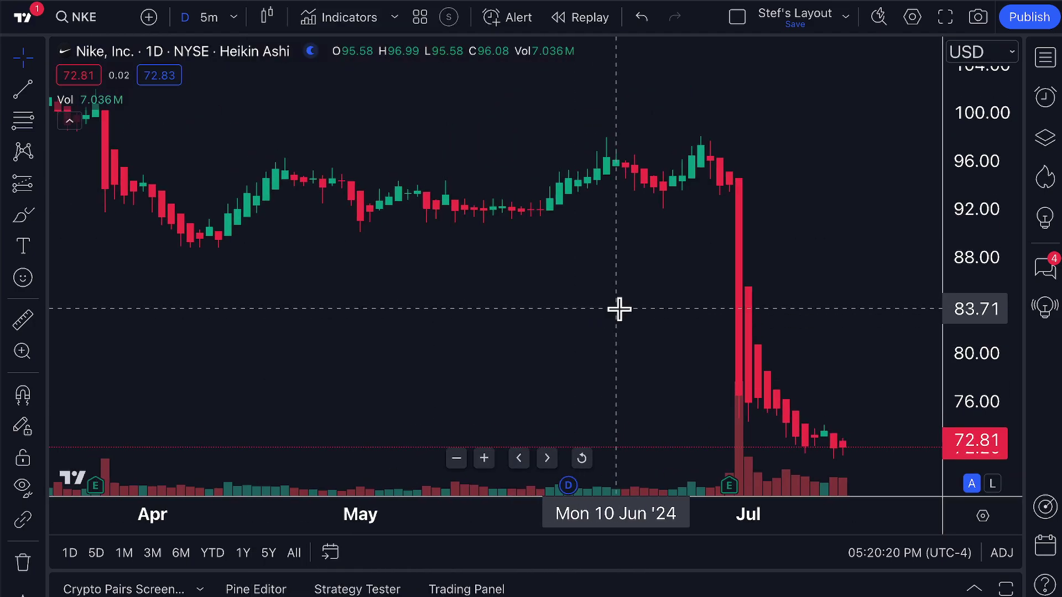
{"action": "left_click_drag", "start_coordinate": [600, 310], "coordinate": [449, 300]}
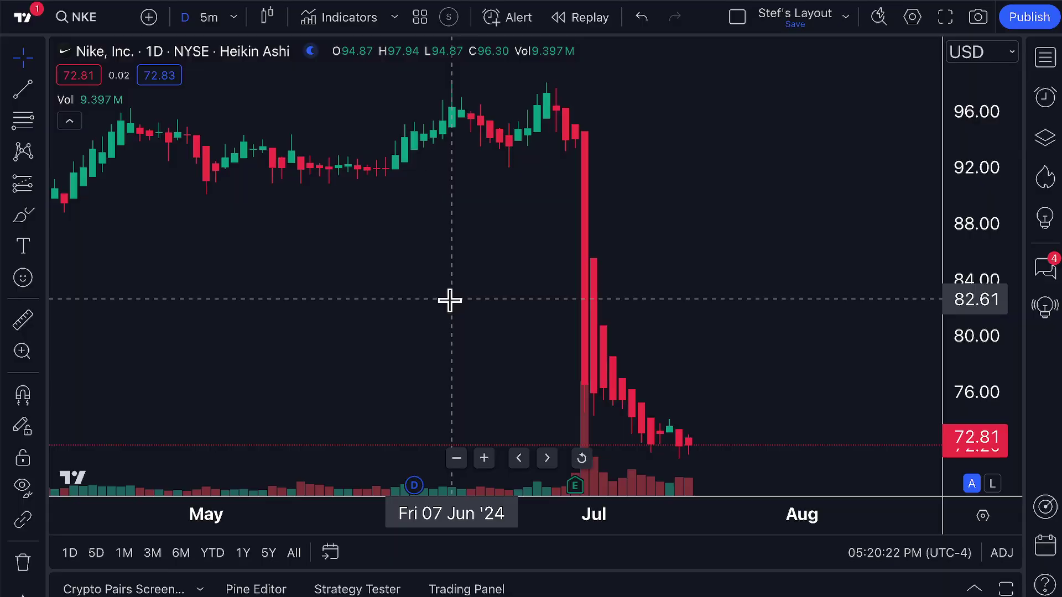
{"action": "scroll", "coordinate": [449, 301], "scroll_direction": "down", "scroll_amount": 1}
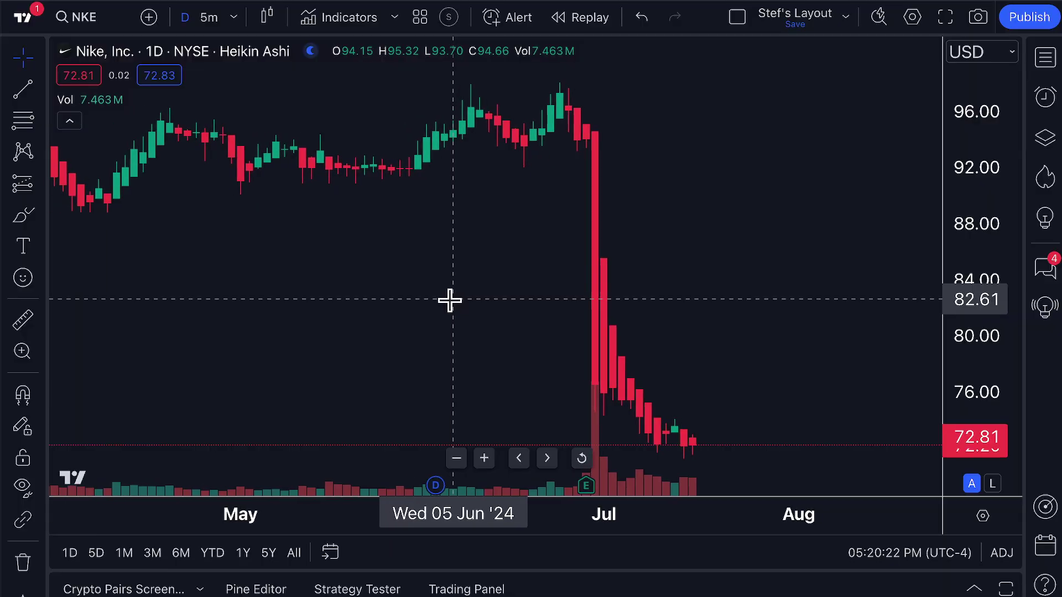
Show regular Candles again and examine the June and July 2024 candles and the late-June price gap up close.
{"action": "left_click", "coordinate": [267, 17]}
{"action": "left_click", "coordinate": [291, 60]}
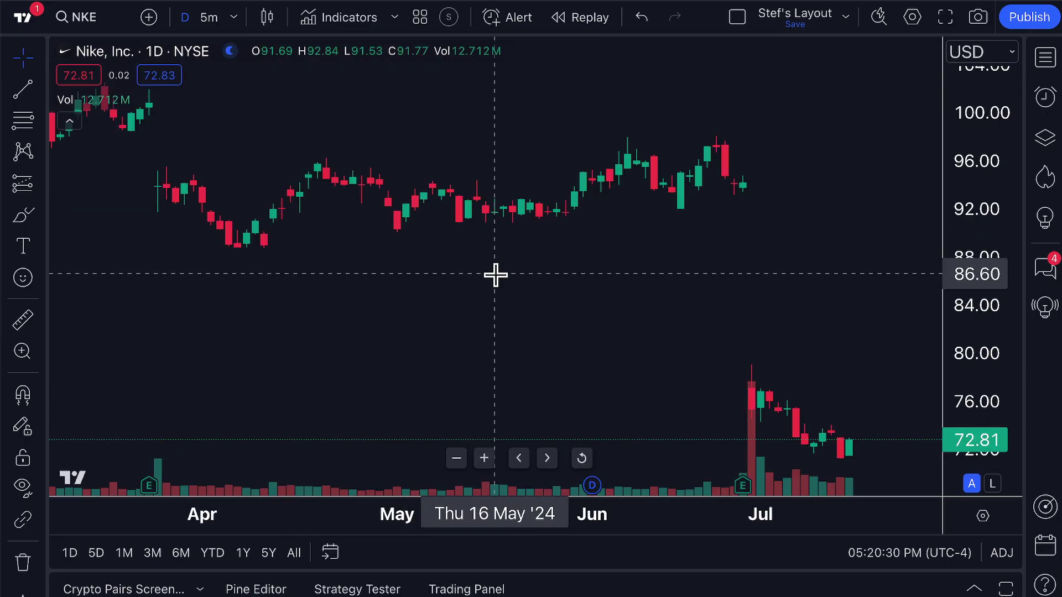
{"action": "scroll", "coordinate": [495, 275], "scroll_direction": "up", "scroll_amount": 5}
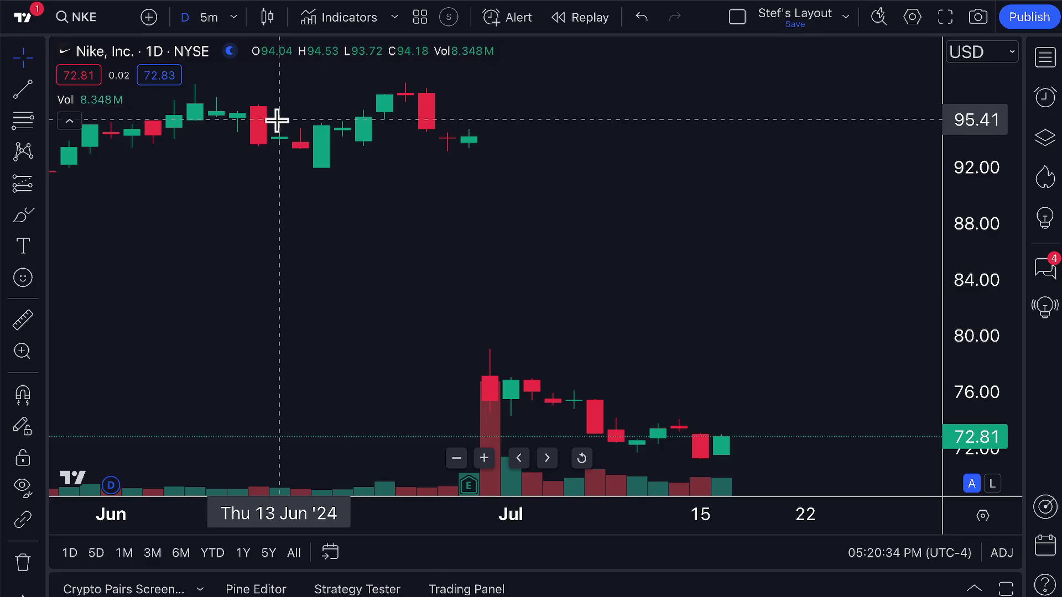
Return the chart to Heikin Ashi and examine how the late-June gap and the July decline are drawn.
{"action": "left_click", "coordinate": [263, 22]}
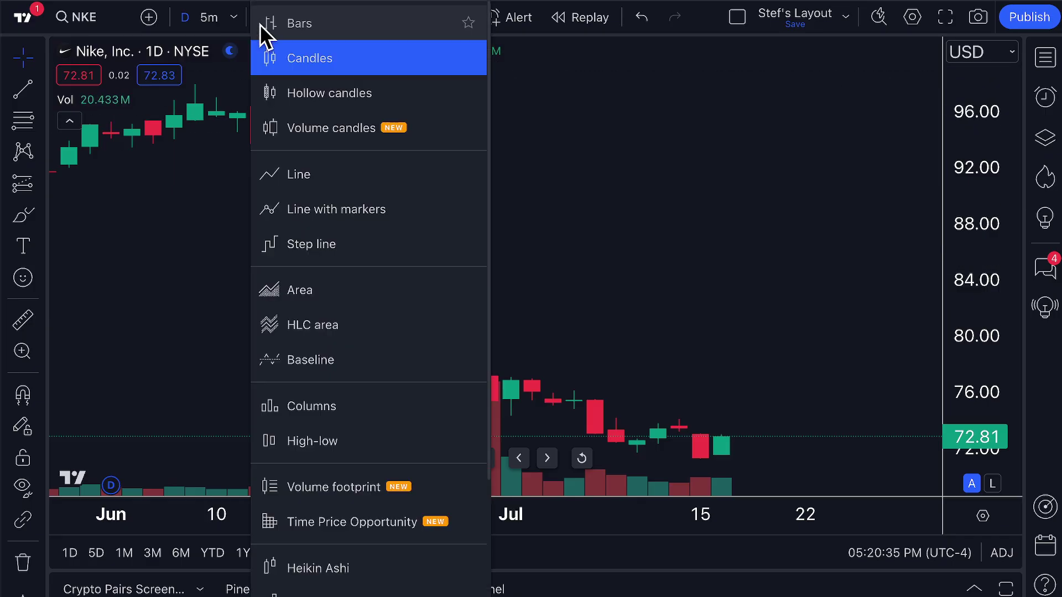
{"action": "left_click", "coordinate": [347, 571]}
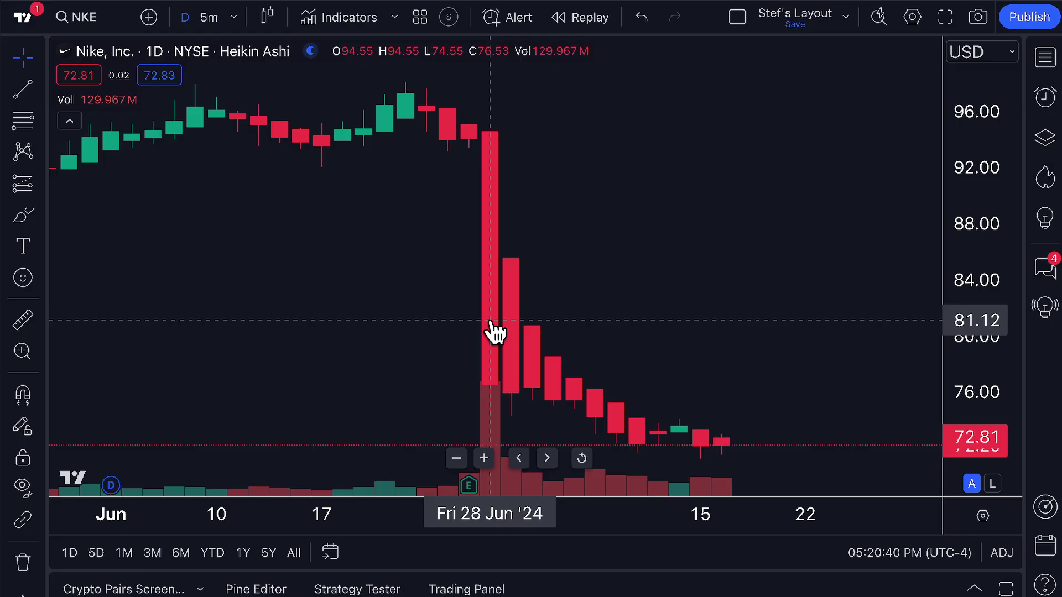
{"action": "scroll", "coordinate": [494, 330], "scroll_direction": "down", "scroll_amount": 2}
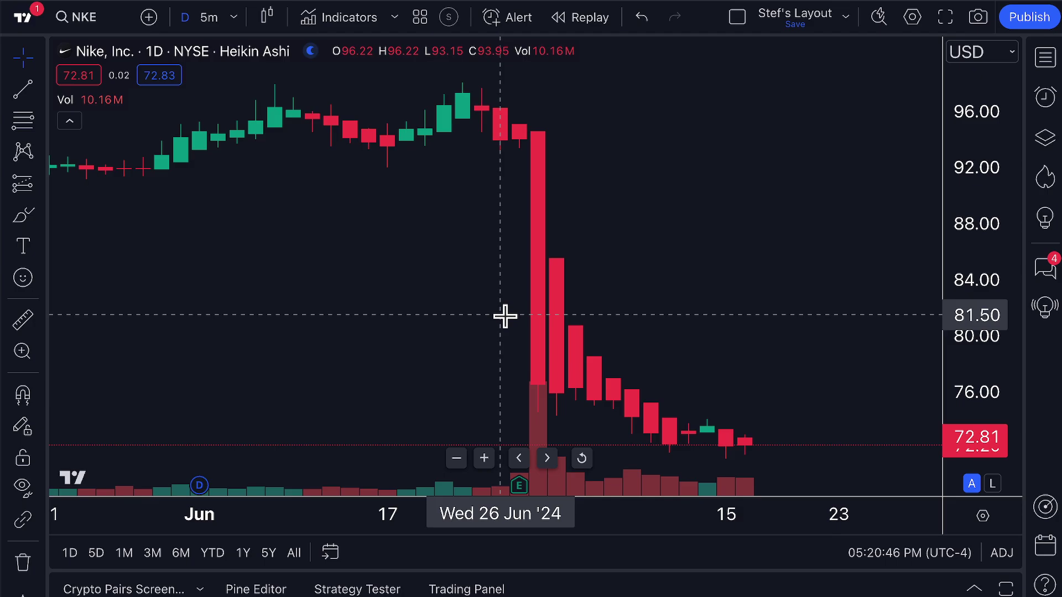
{"action": "scroll", "coordinate": [520, 367], "scroll_direction": "down", "scroll_amount": 1}
{"action": "left_click_drag", "start_coordinate": [524, 355], "coordinate": [465, 353]}
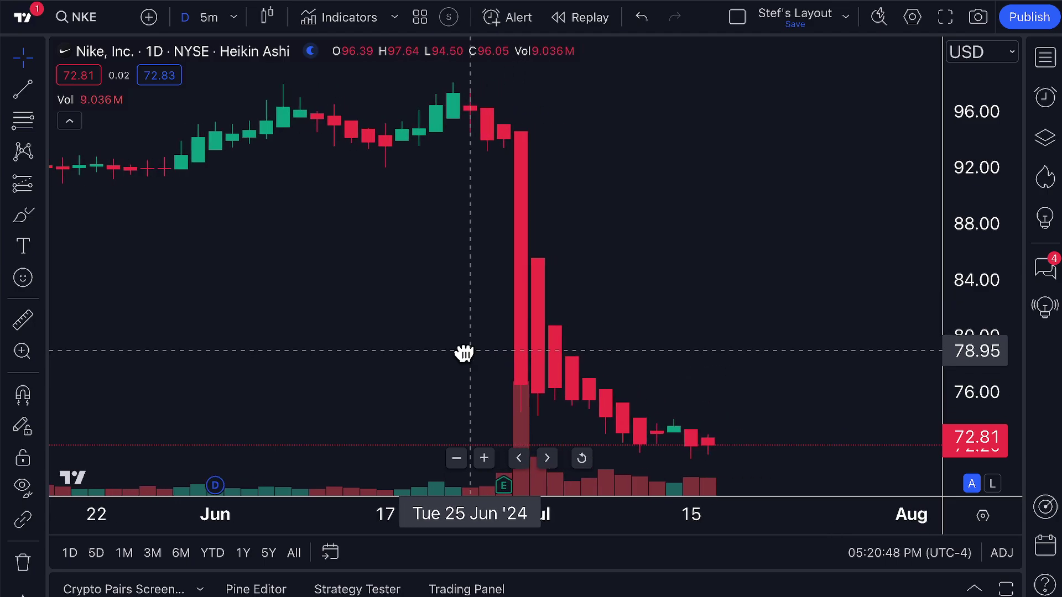
{"action": "scroll", "coordinate": [463, 351], "scroll_direction": "up", "scroll_amount": 5}
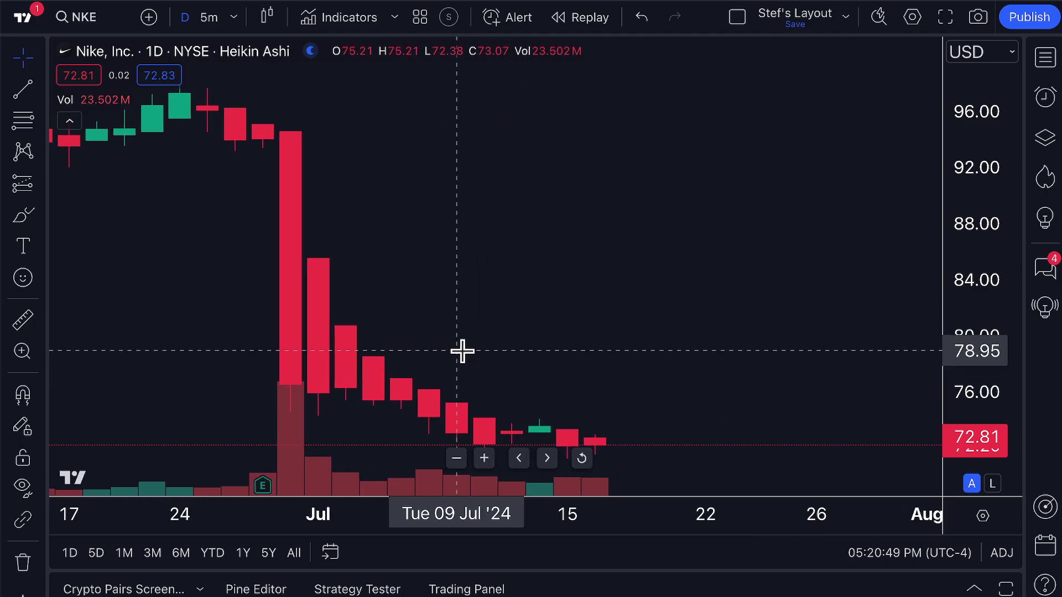
Open the Heikin Ashi symbol settings and toggle the candle Body, Borders and Wick off and back on.
{"action": "double_click", "coordinate": [434, 408]}
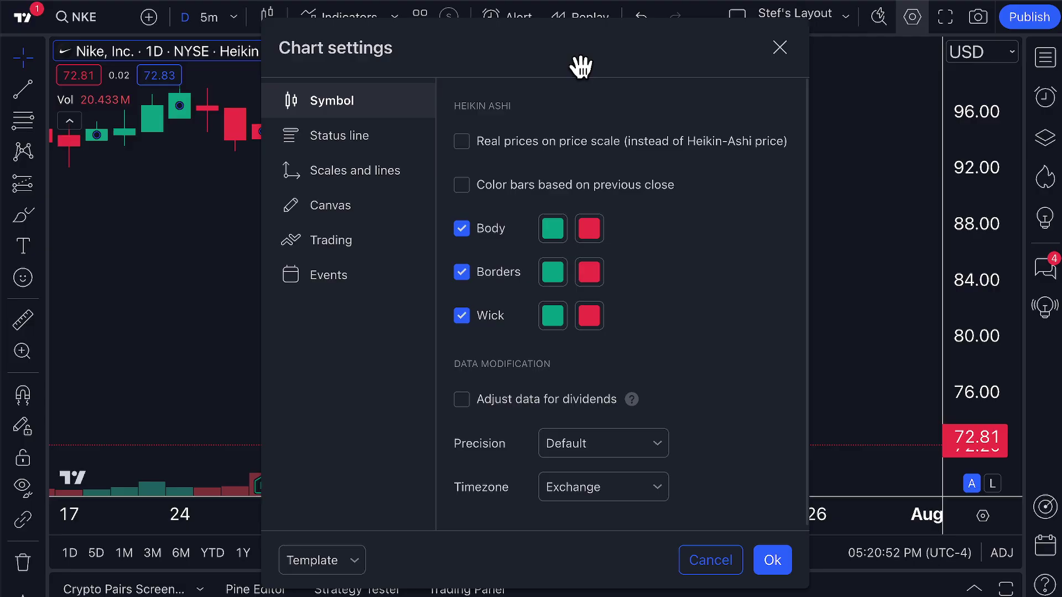
{"action": "left_click_drag", "start_coordinate": [581, 67], "coordinate": [794, 47]}
{"action": "left_click", "coordinate": [677, 220]}
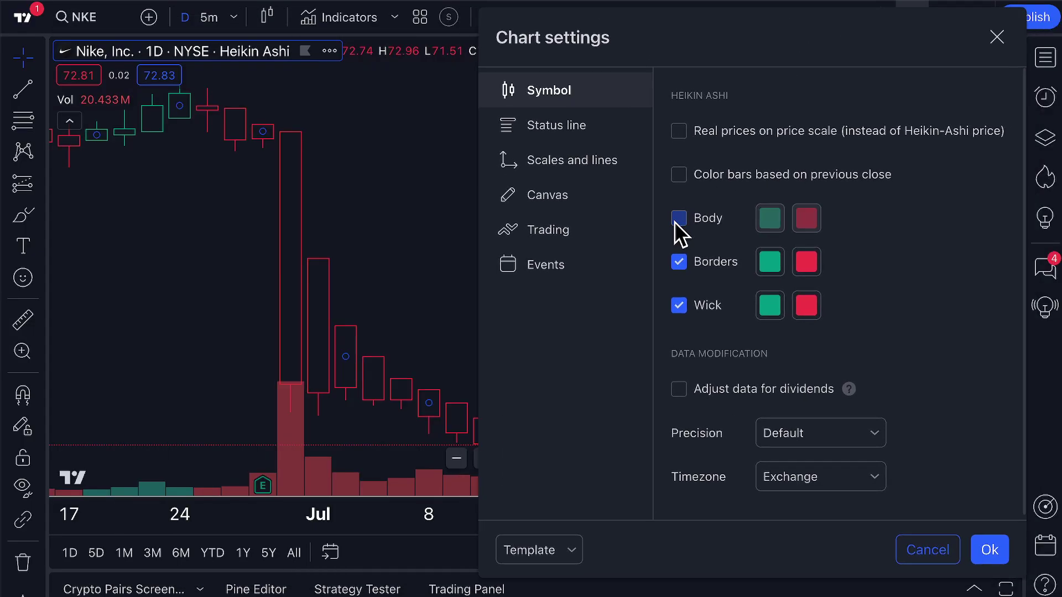
{"action": "left_click", "coordinate": [678, 260]}
{"action": "double_click", "coordinate": [679, 302]}
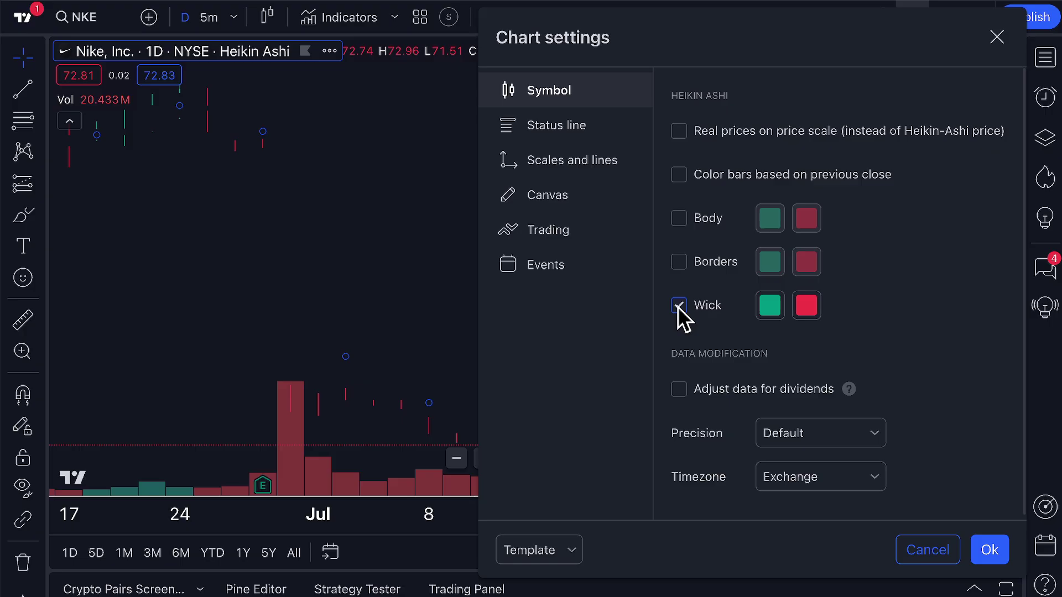
{"action": "left_click", "coordinate": [680, 260]}
{"action": "left_click", "coordinate": [680, 219]}
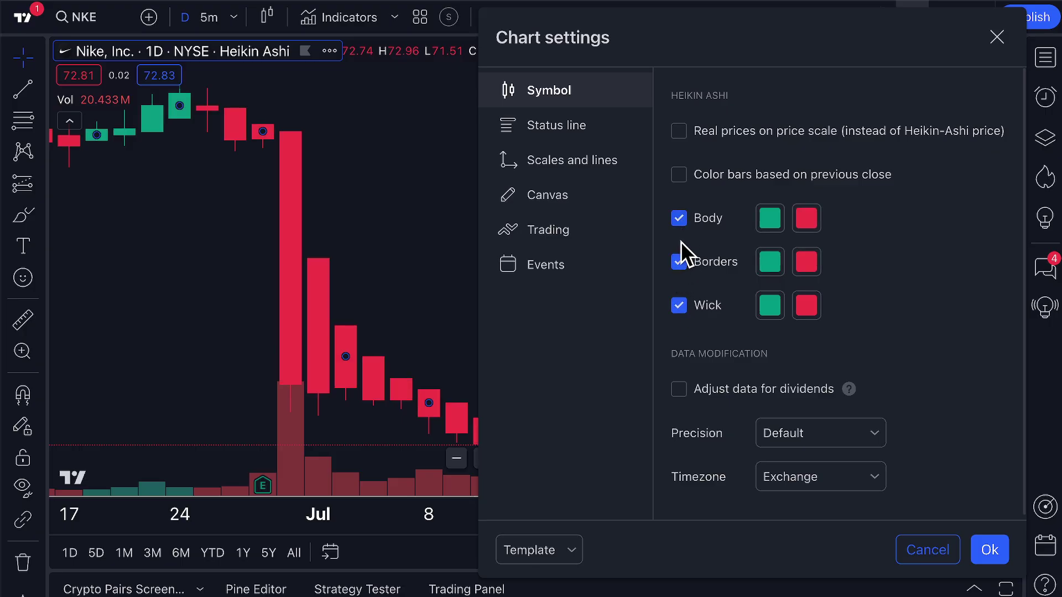
Set both the rising and falling Heikin Ashi candle border colors to white.
{"action": "left_click", "coordinate": [769, 262]}
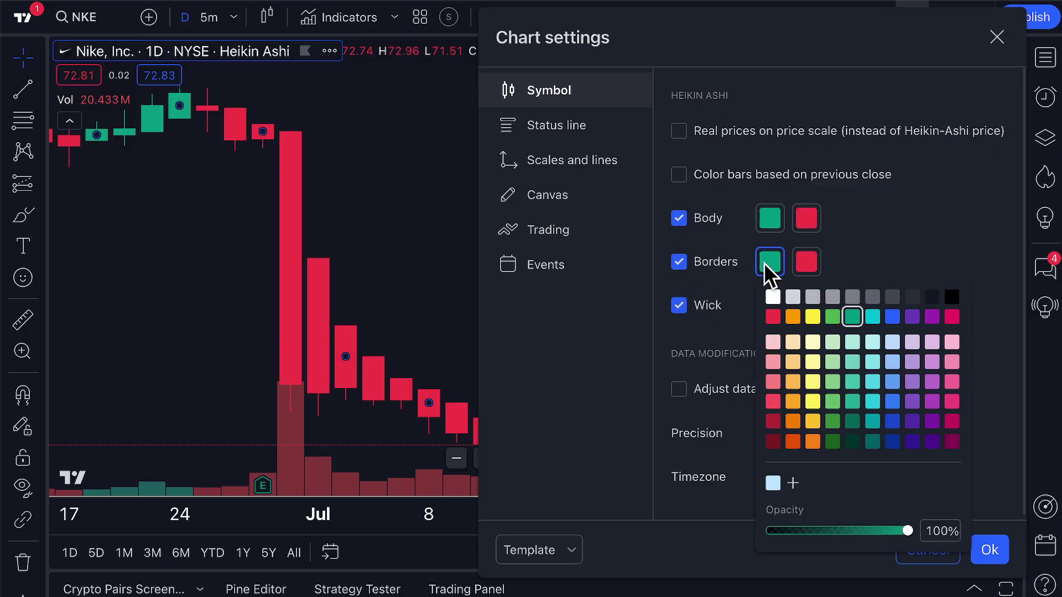
{"action": "left_click", "coordinate": [771, 297]}
{"action": "left_click", "coordinate": [806, 262]}
{"action": "left_click", "coordinate": [808, 297]}
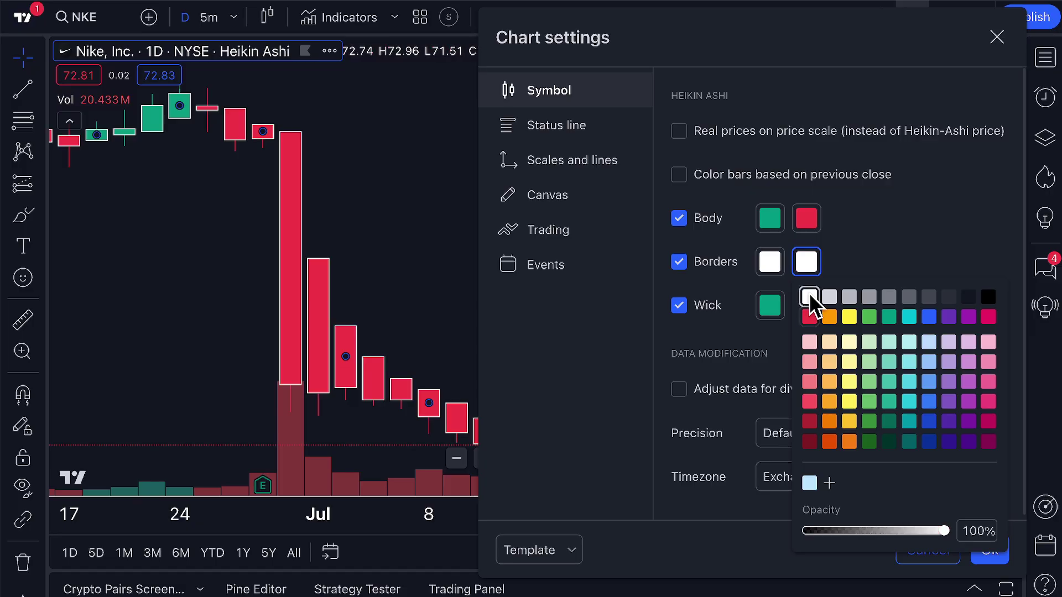
{"action": "left_click", "coordinate": [881, 264]}
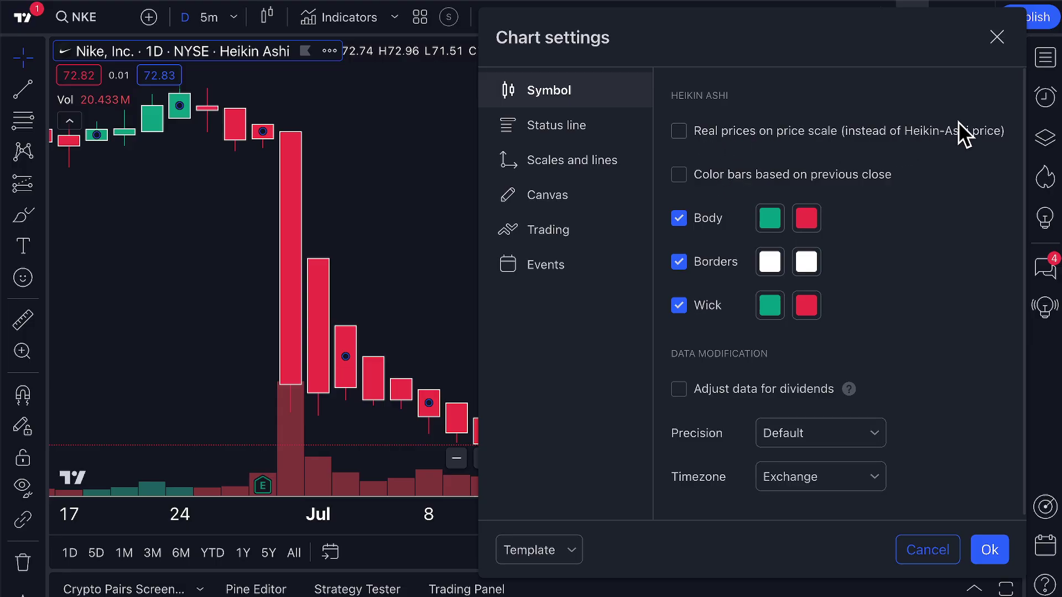
Enable real prices on the price scale instead of the Heikin Ashi price and close the chart settings.
{"action": "left_click_drag", "start_coordinate": [938, 45], "coordinate": [580, 34]}
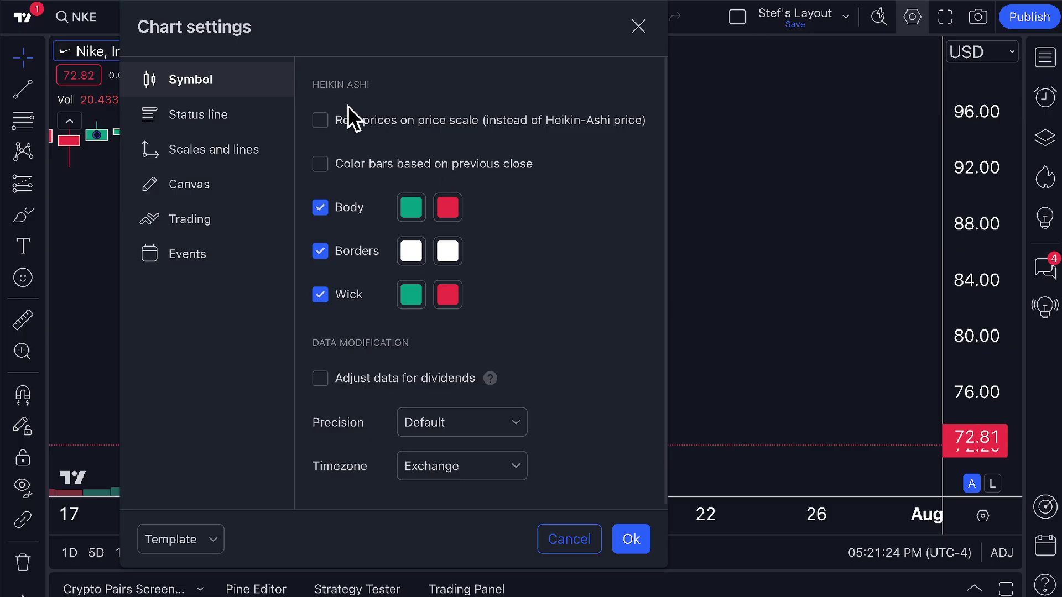
{"action": "left_click", "coordinate": [320, 121]}
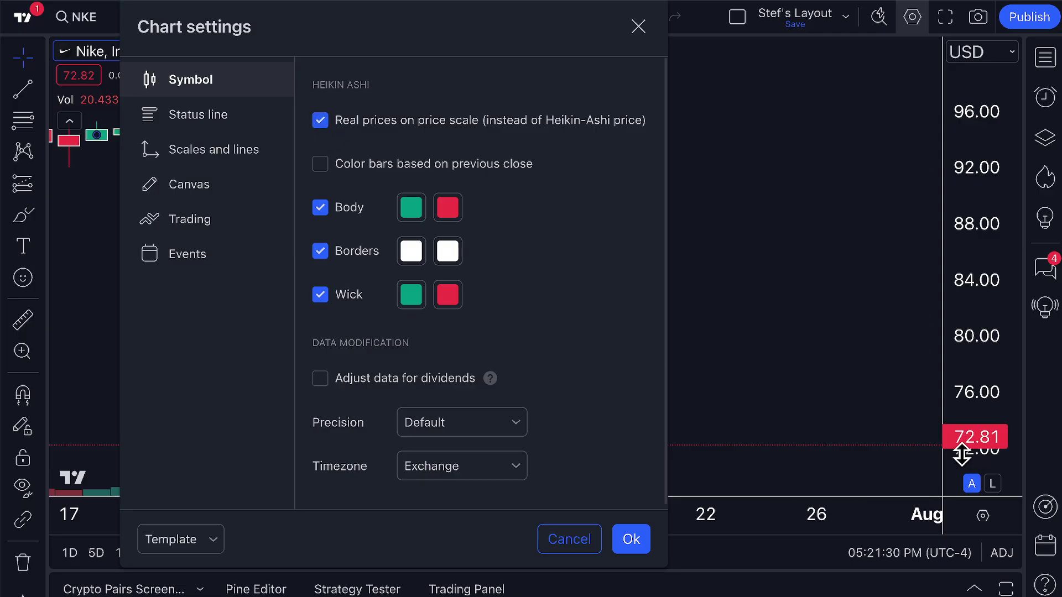
{"action": "left_click", "coordinate": [636, 26]}
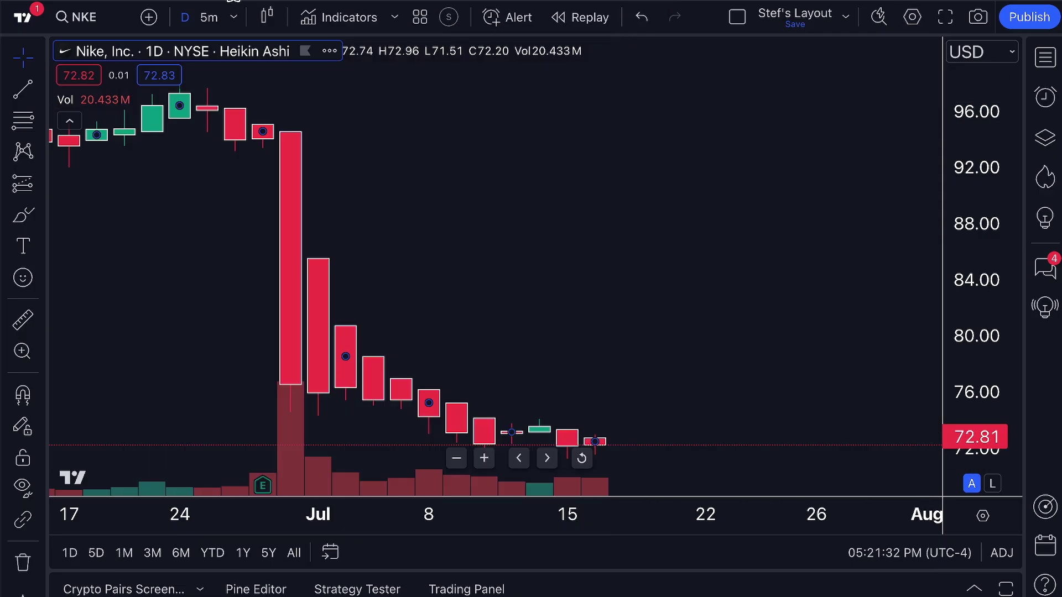
Switch NKE to the 5-minute interval and turn off real prices on the price scale, inspecting the last-price labels up close.
{"action": "left_click", "coordinate": [209, 17]}
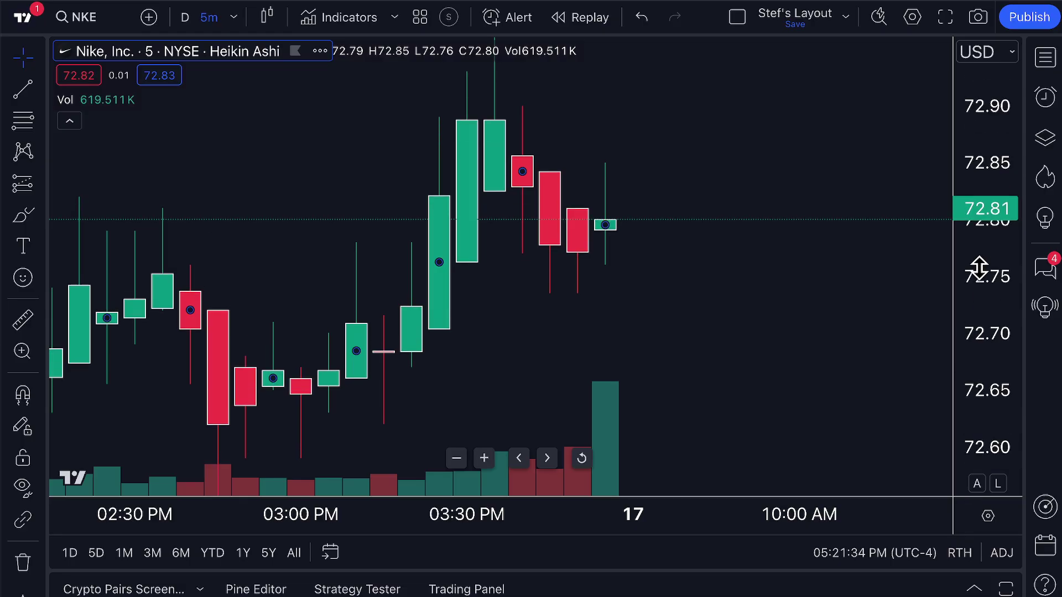
{"action": "scroll", "coordinate": [612, 306], "scroll_direction": "up", "scroll_amount": 2}
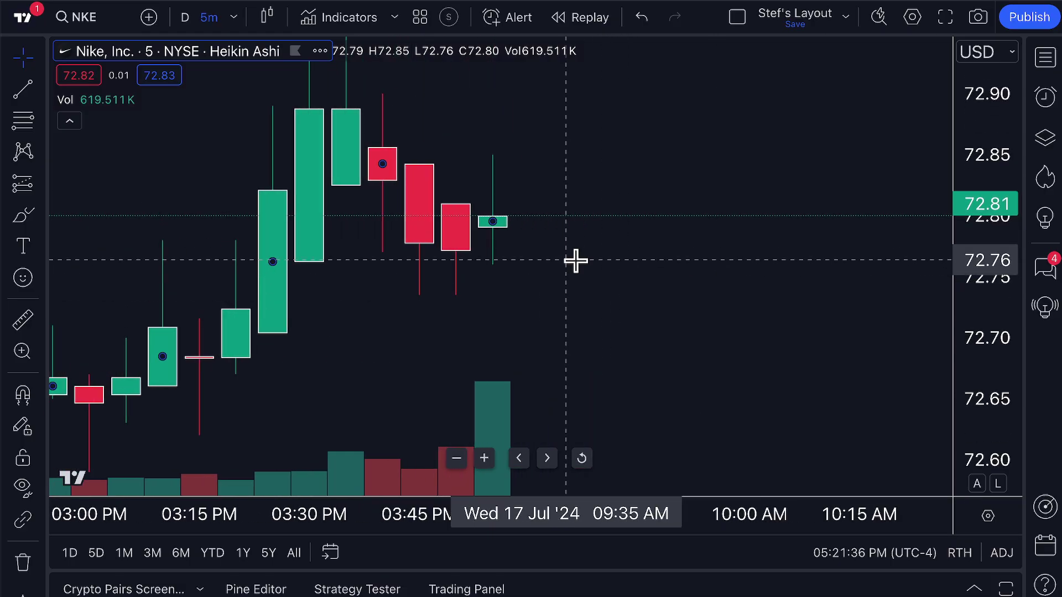
{"action": "double_click", "coordinate": [455, 237]}
{"action": "left_click", "coordinate": [514, 139]}
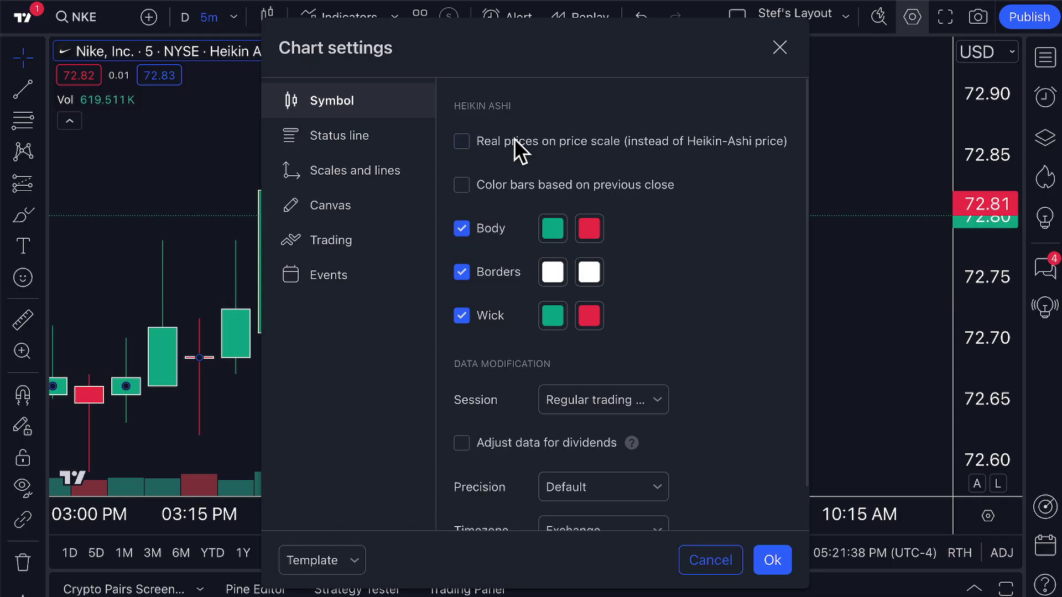
{"action": "left_click_drag", "start_coordinate": [993, 318], "coordinate": [983, 173]}
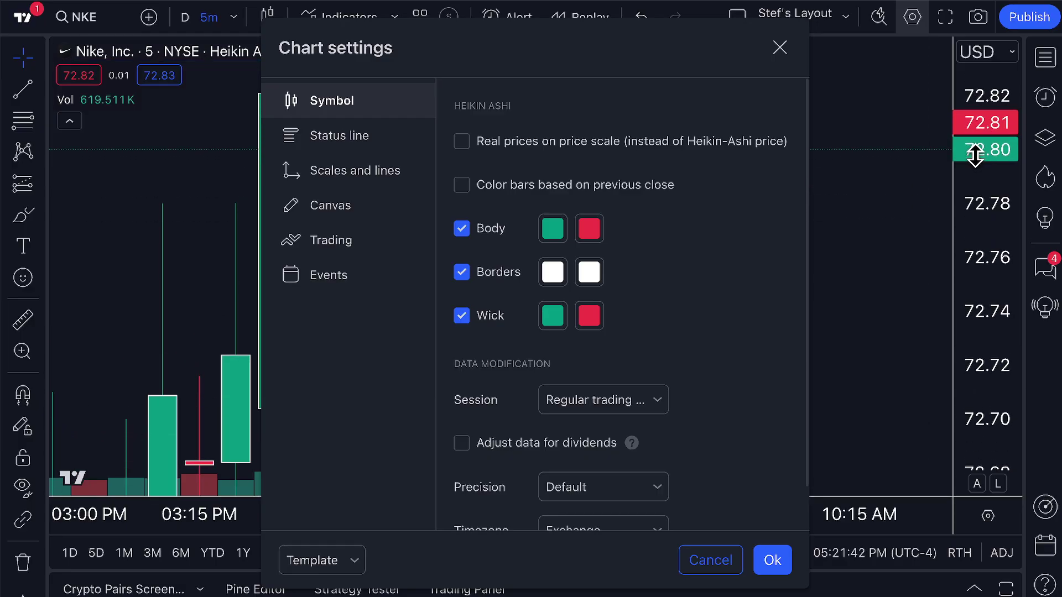
{"action": "left_click", "coordinate": [771, 53]}
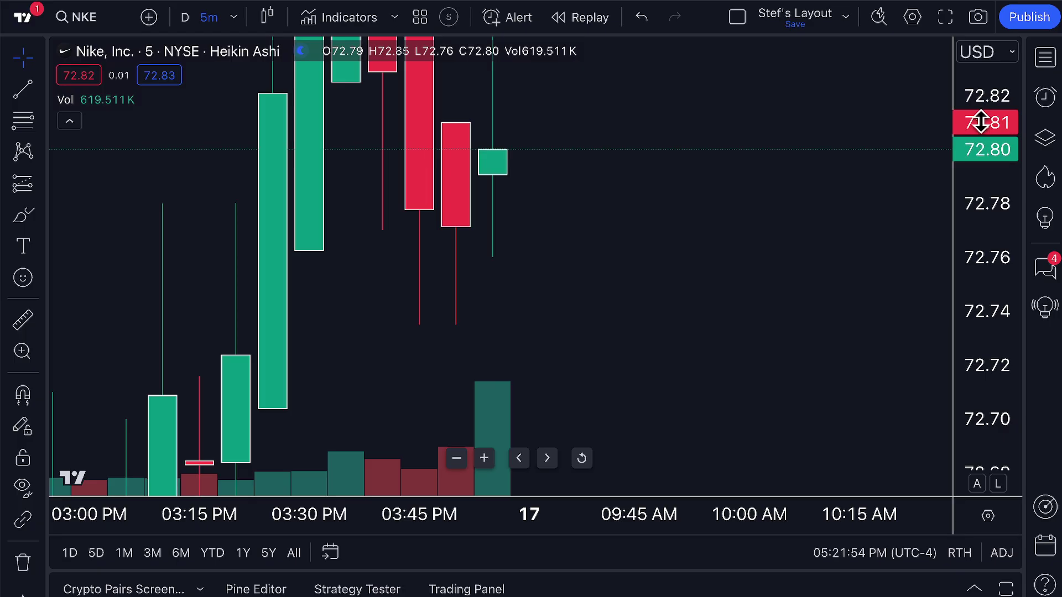
Show the 5-minute chart as regular Candles to compare the last closing price, and return it to Heikin Ashi.
{"action": "left_click", "coordinate": [267, 17]}
{"action": "left_click", "coordinate": [291, 59]}
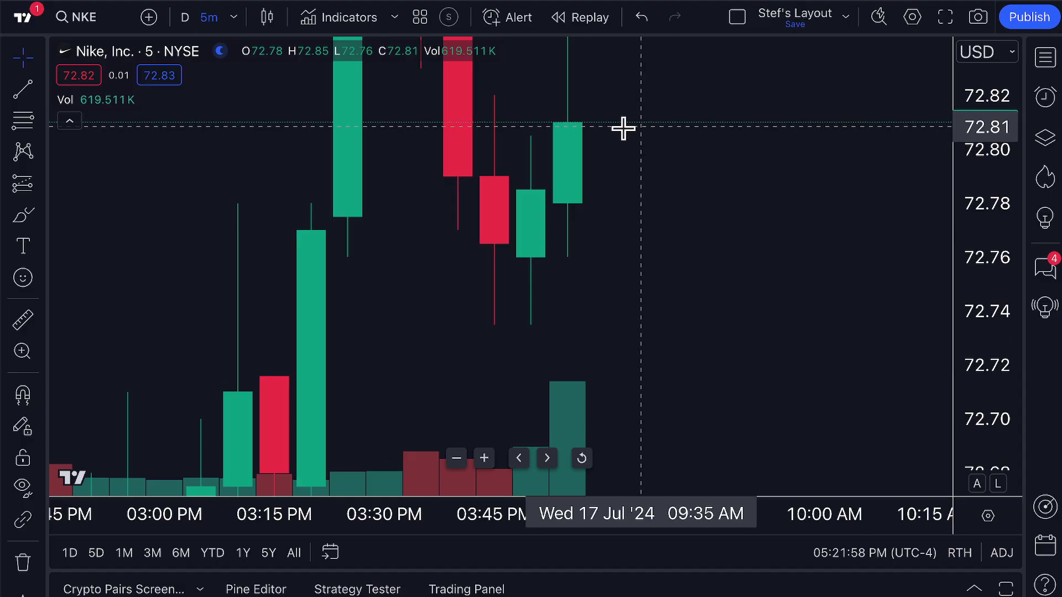
{"action": "left_click", "coordinate": [267, 17]}
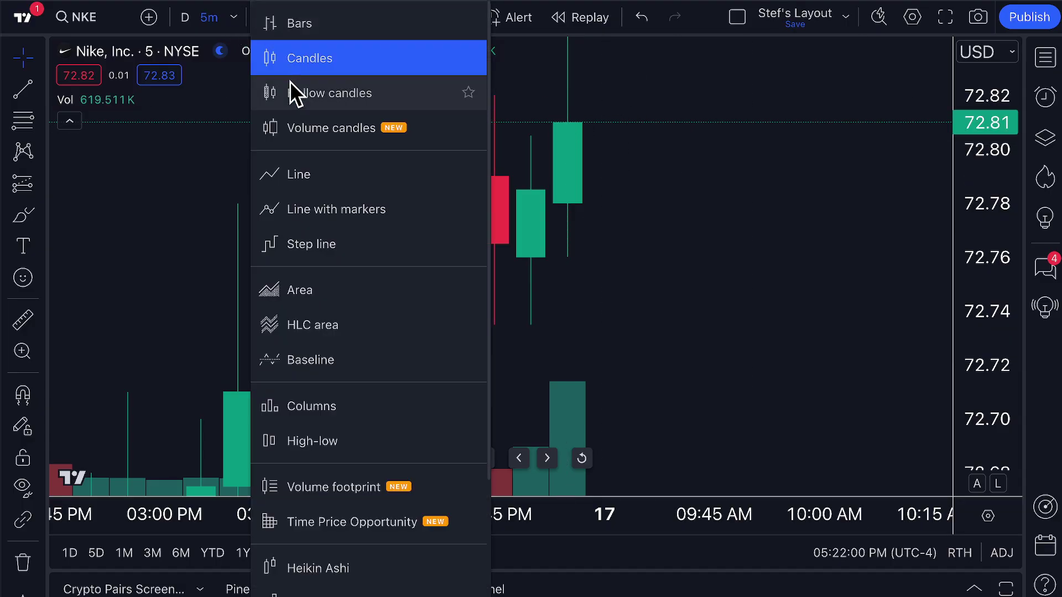
{"action": "left_click", "coordinate": [289, 575]}
Turn real prices on the price scale back on in the 5-minute Heikin Ashi settings and close them.
{"action": "double_click", "coordinate": [569, 166]}
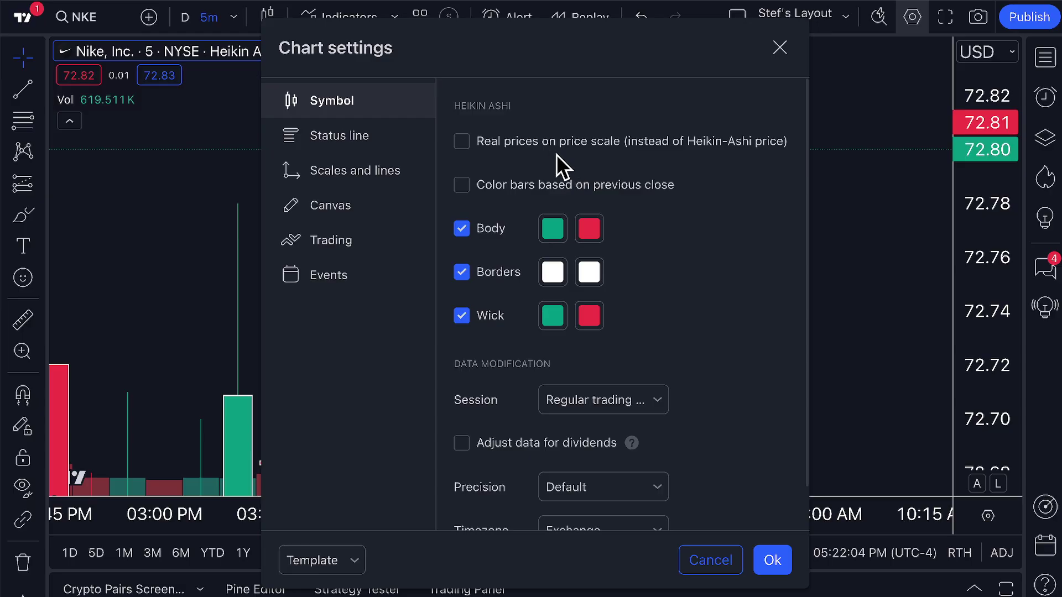
{"action": "left_click", "coordinate": [551, 148]}
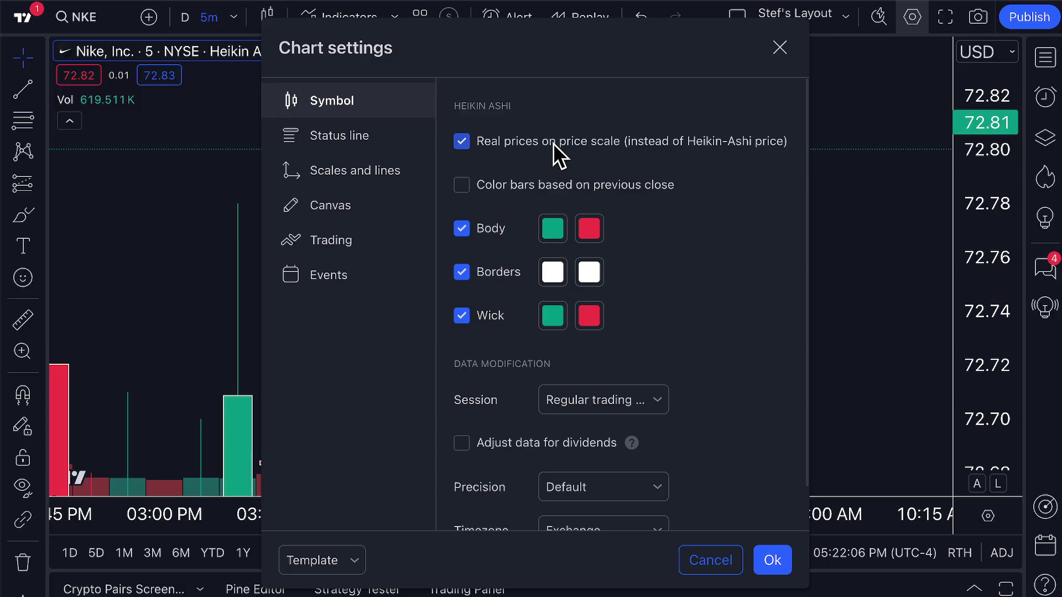
{"action": "left_click", "coordinate": [777, 47]}
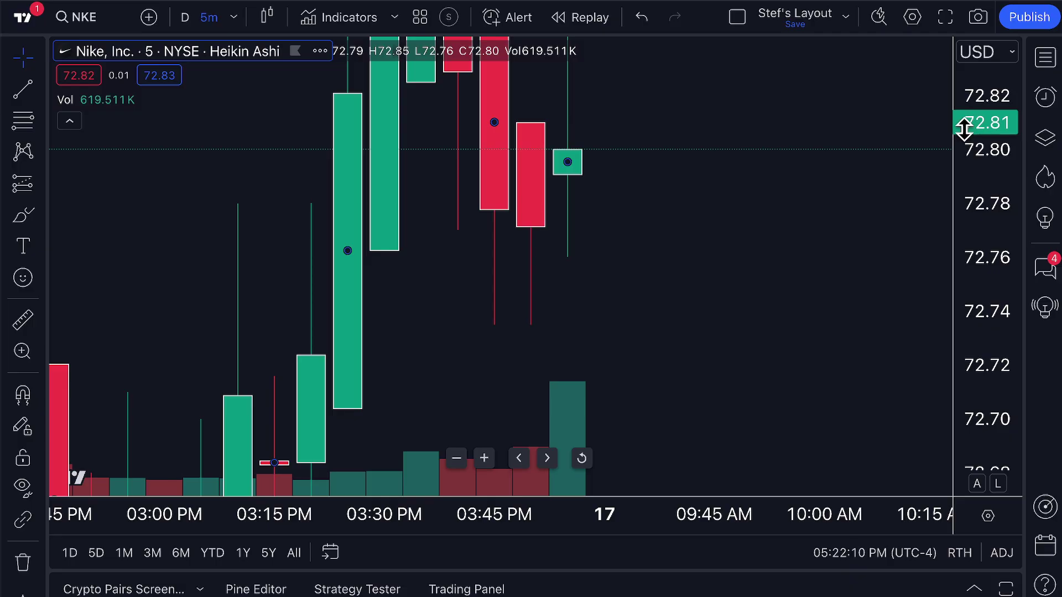
Return the Heikin Ashi chart to the daily interval with an automatically fitted price scale and the May to July candles in view.
{"action": "scroll", "coordinate": [631, 288], "scroll_direction": "down", "scroll_amount": 3}
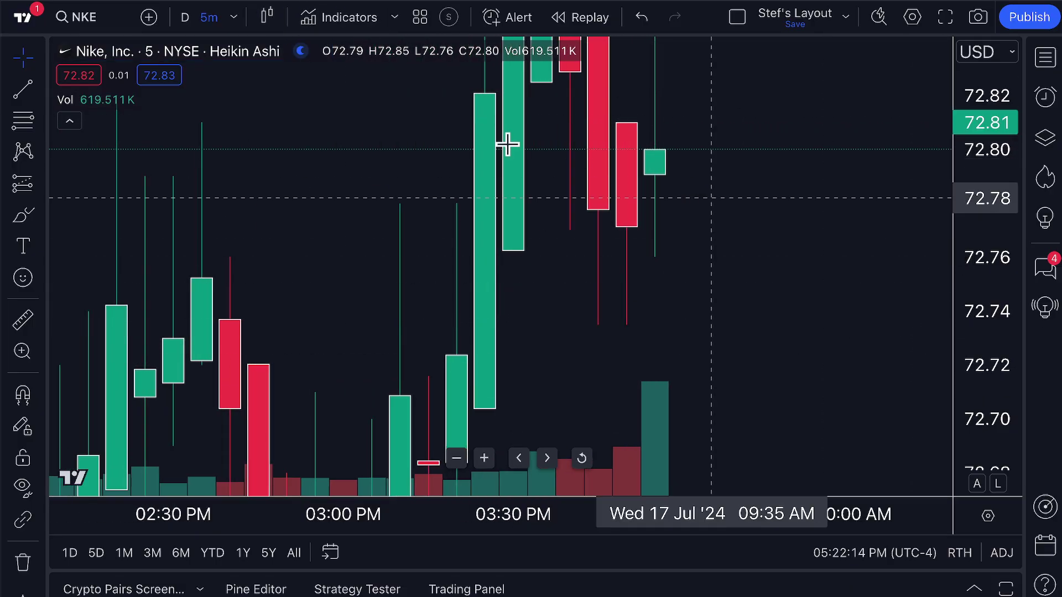
{"action": "left_click", "coordinate": [267, 19]}
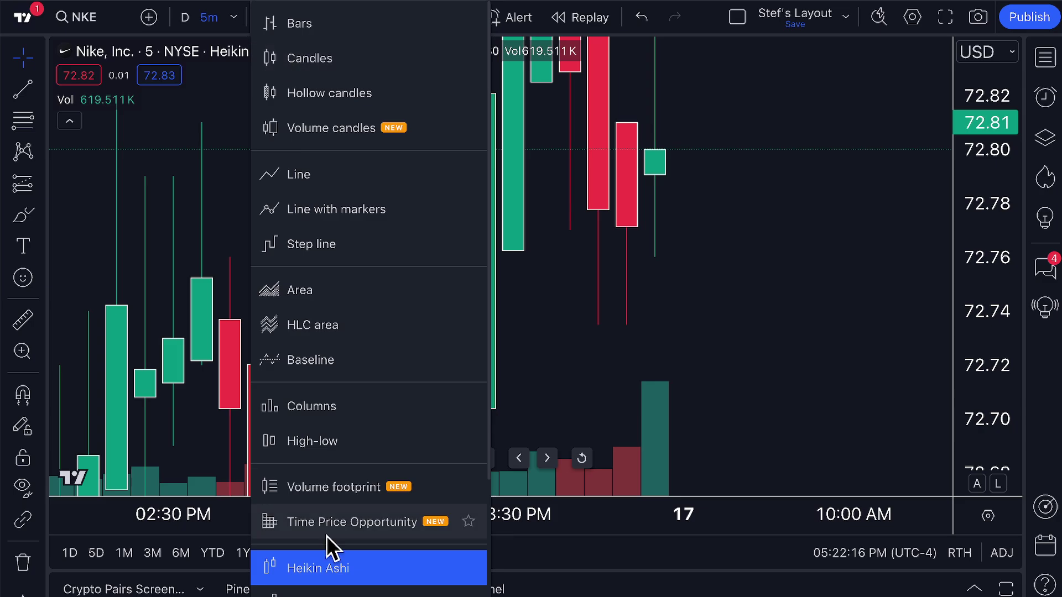
{"action": "left_click", "coordinate": [639, 382]}
{"action": "left_click", "coordinate": [186, 18]}
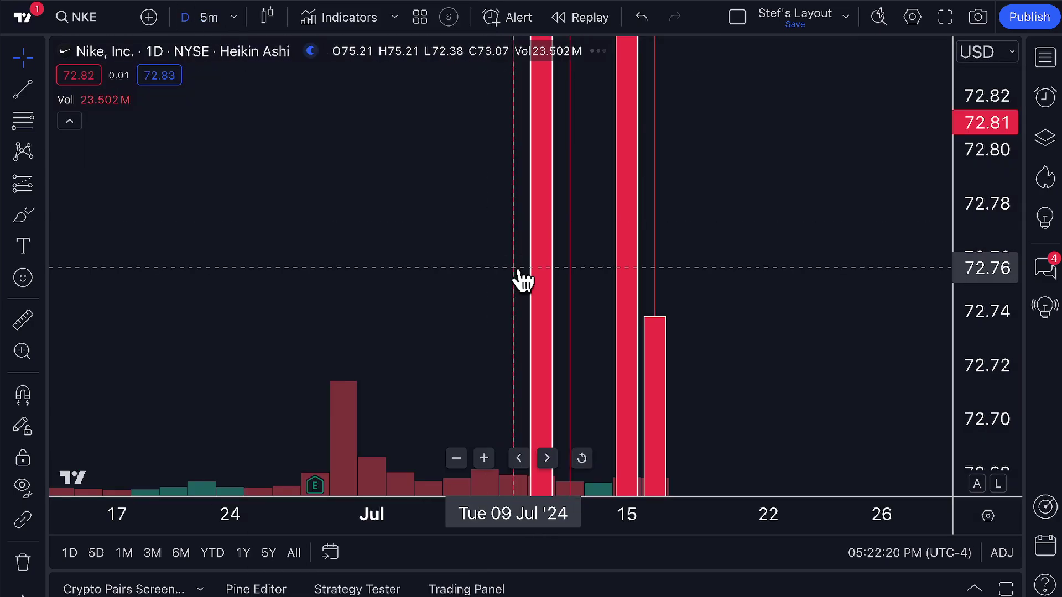
{"action": "scroll", "coordinate": [671, 314], "scroll_direction": "down", "scroll_amount": 5}
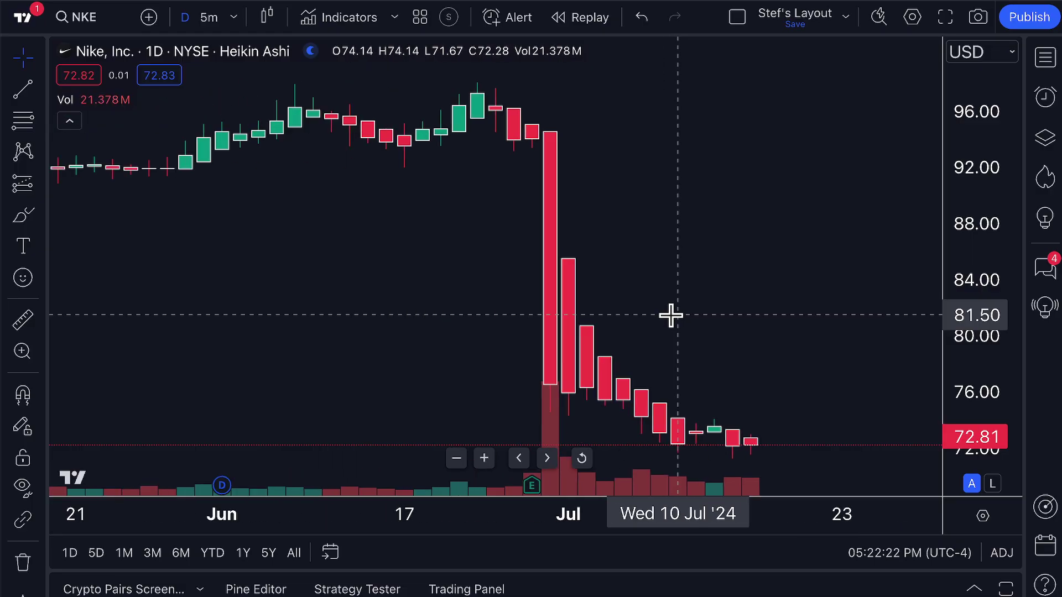
{"action": "left_click_drag", "start_coordinate": [592, 330], "coordinate": [486, 329]}
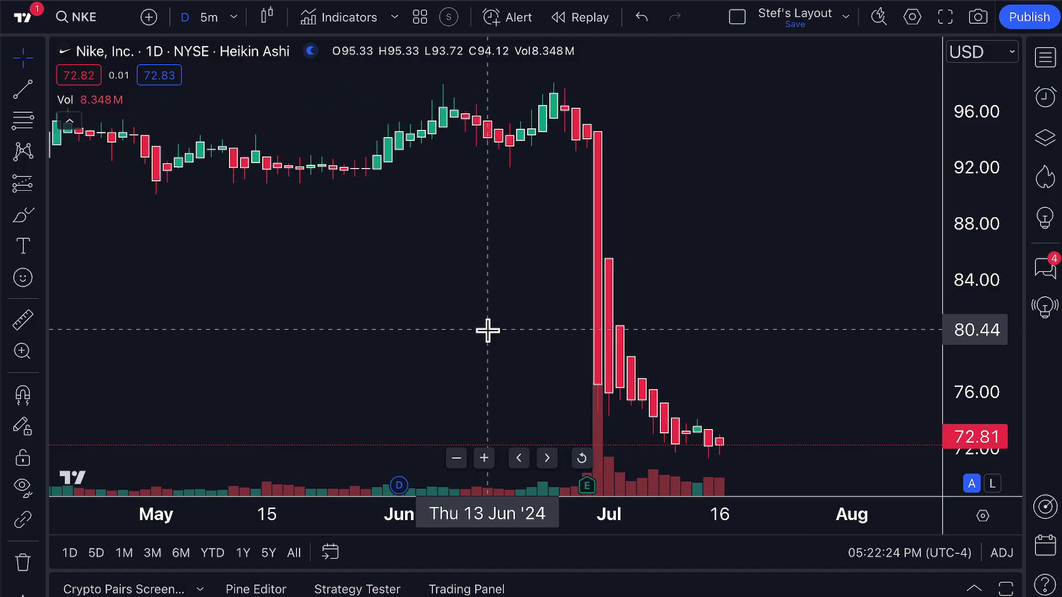
{"action": "scroll", "coordinate": [484, 321], "scroll_direction": "up", "scroll_amount": 2}
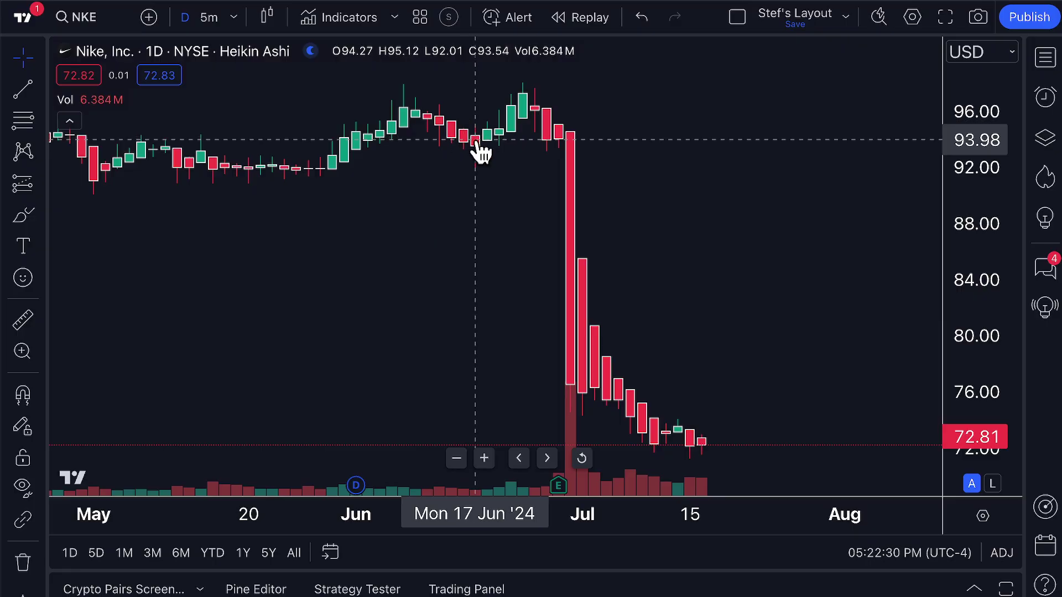
Show the daily NKE chart as regular Candles to compare the June price action, and restore Heikin Ashi.
{"action": "left_click", "coordinate": [267, 18]}
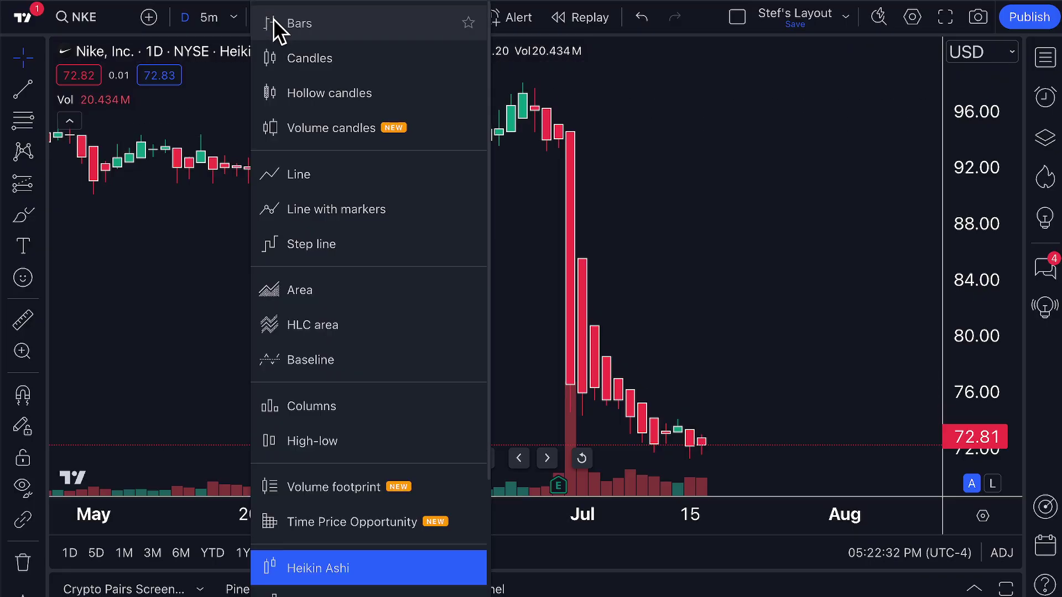
{"action": "left_click", "coordinate": [307, 57]}
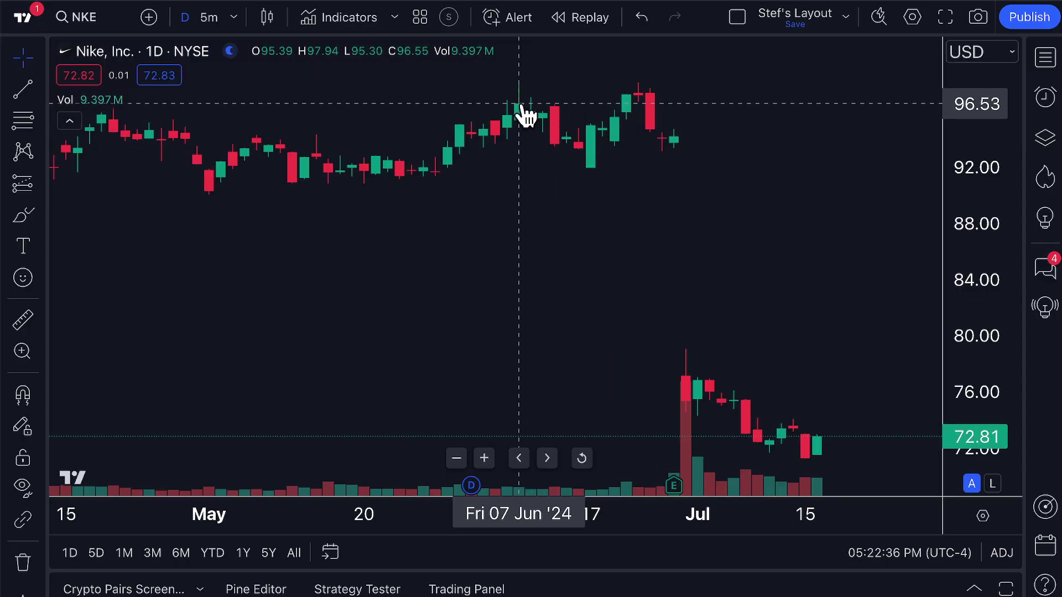
{"action": "left_click", "coordinate": [271, 18]}
{"action": "left_click", "coordinate": [294, 568]}
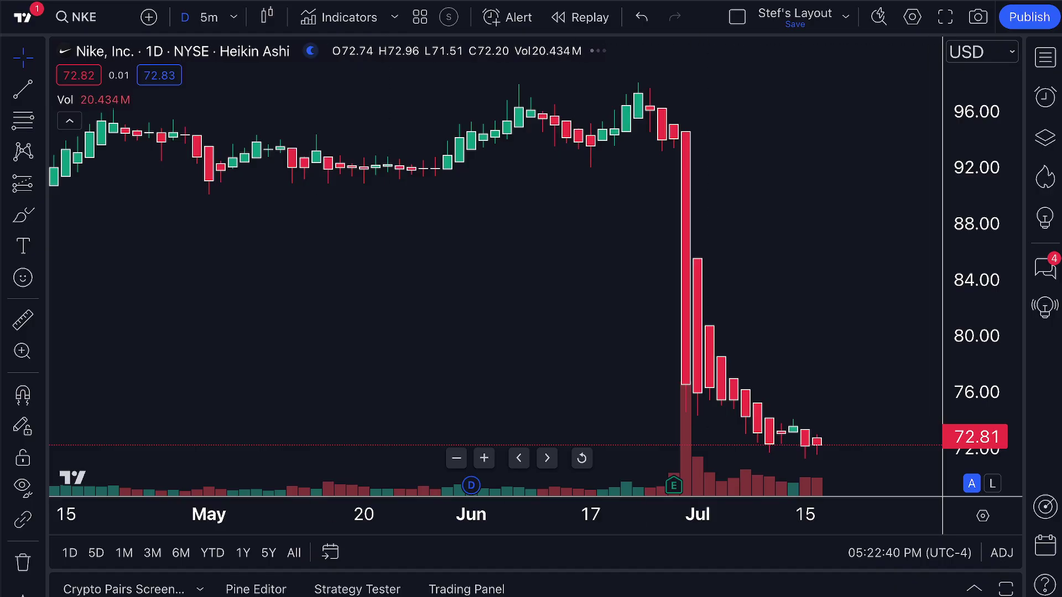
Split the layout into two side-by-side charts and make each chart active in turn, ending on Nike.
{"action": "left_click", "coordinate": [737, 17]}
{"action": "left_click", "coordinate": [759, 57]}
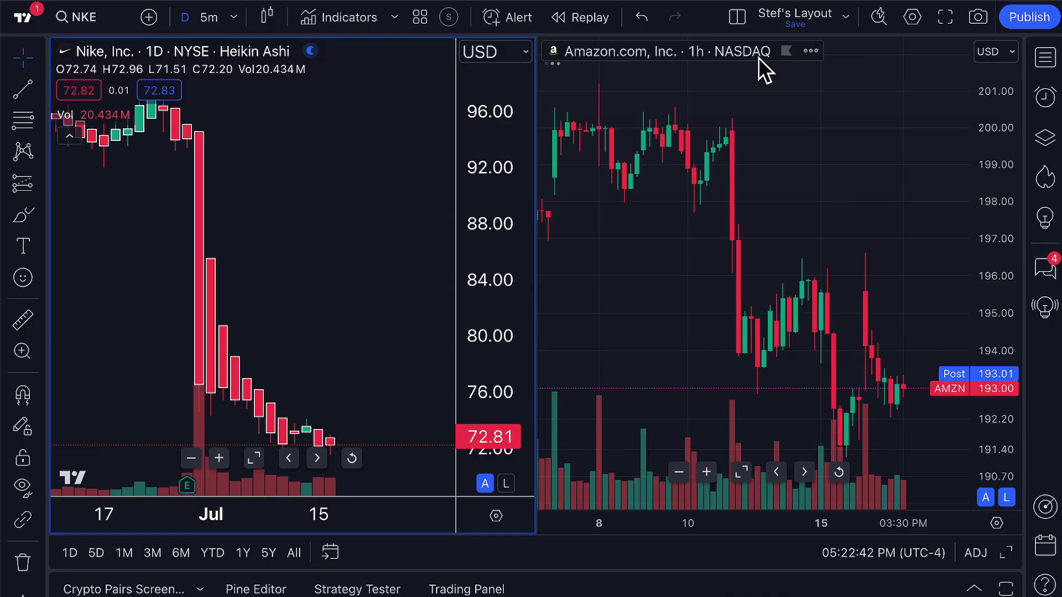
{"action": "left_click", "coordinate": [575, 230]}
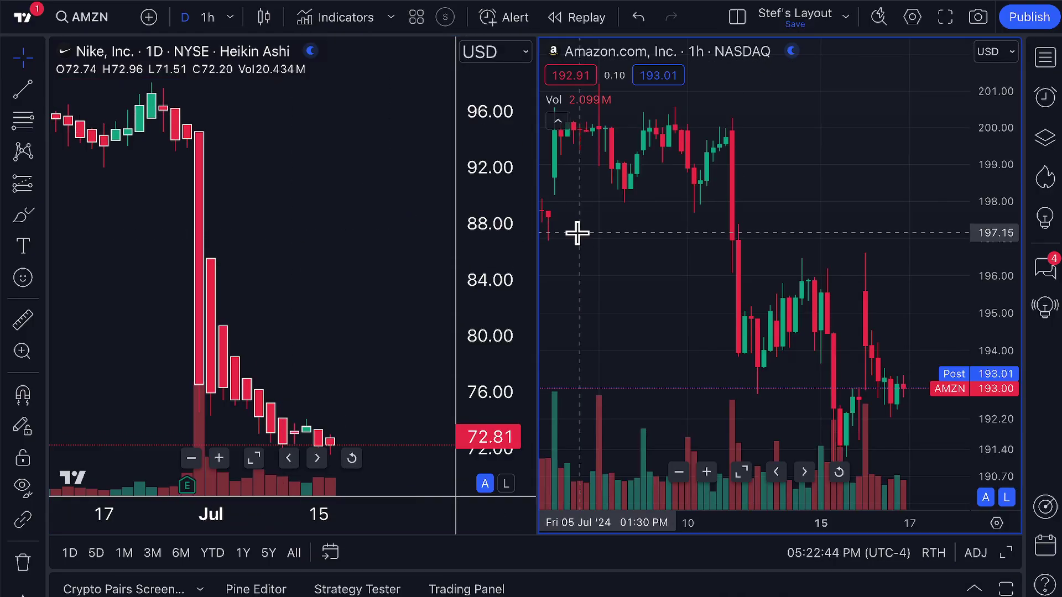
{"action": "left_click", "coordinate": [379, 249]}
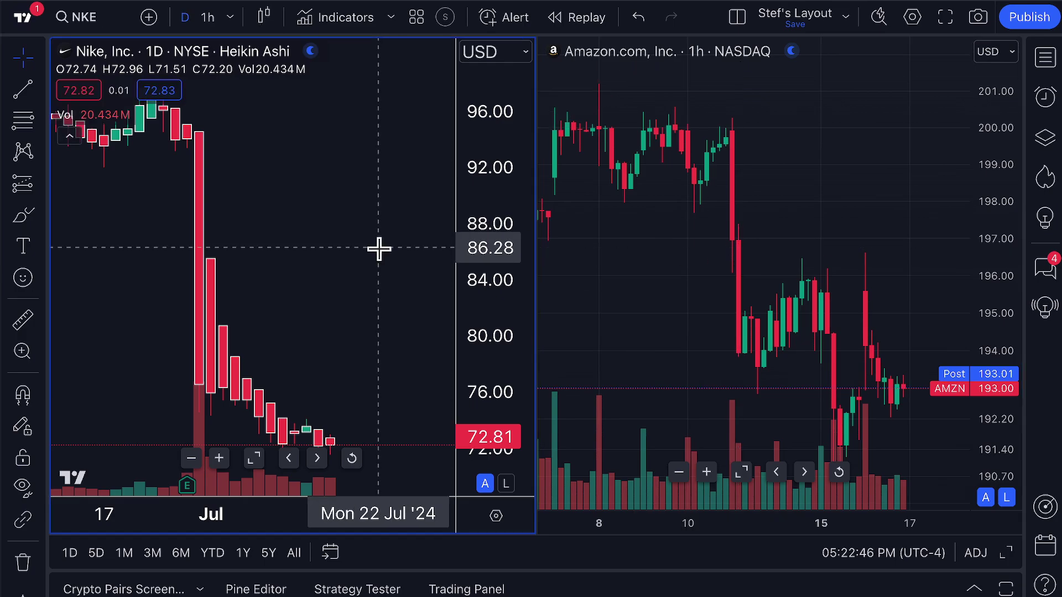
Change the hourly Amazon chart's type to Heikin Ashi with its late-June to mid-July candles in view.
{"action": "left_click", "coordinate": [632, 275]}
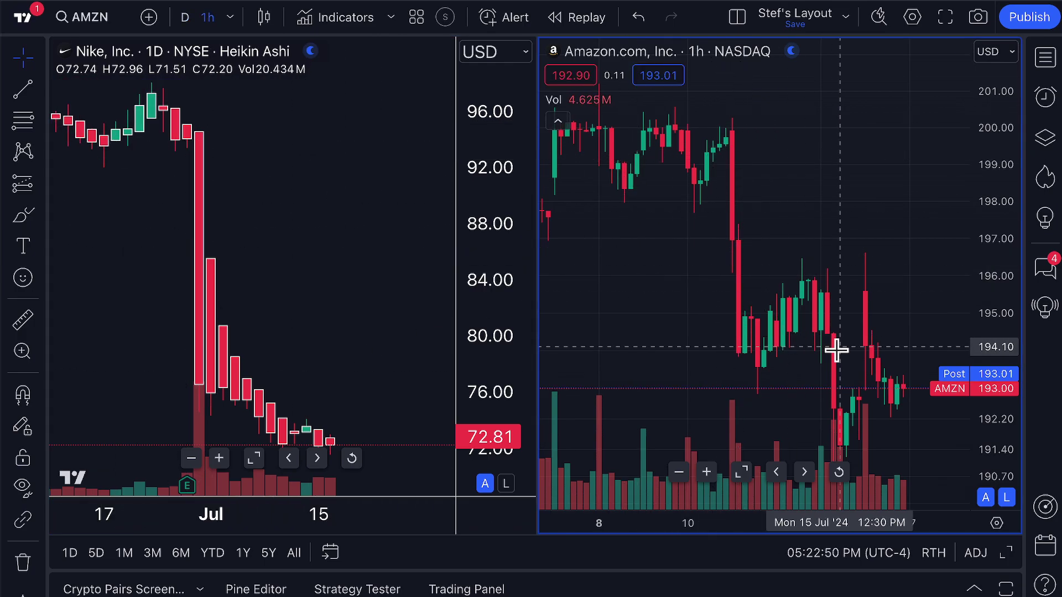
{"action": "scroll", "coordinate": [794, 404], "scroll_direction": "down", "scroll_amount": 1}
{"action": "scroll", "coordinate": [793, 403], "scroll_direction": "down", "scroll_amount": 5}
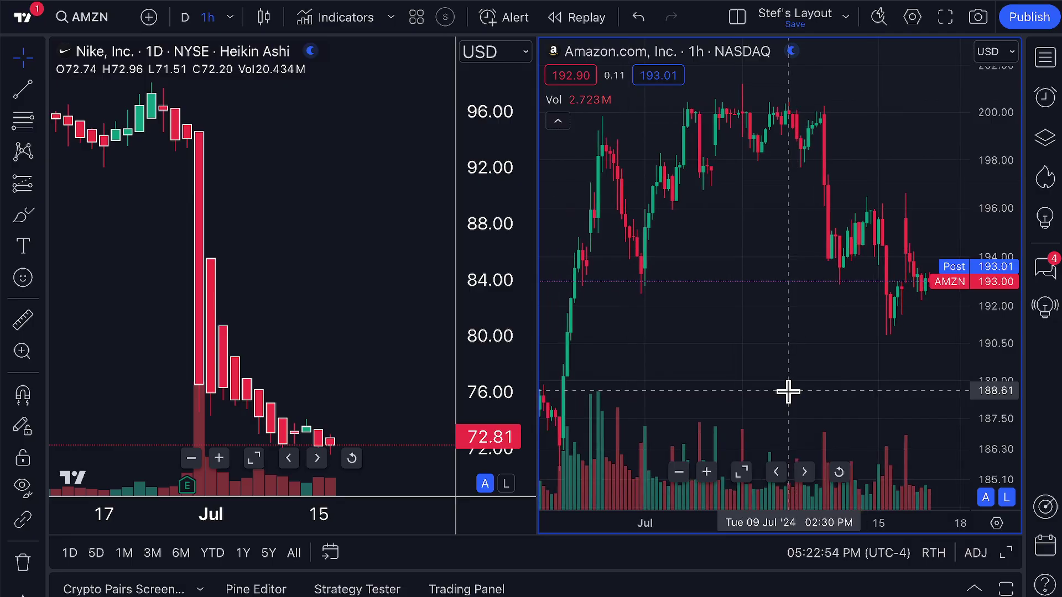
{"action": "left_click", "coordinate": [264, 18]}
{"action": "scroll", "coordinate": [340, 506], "scroll_direction": "down", "scroll_amount": 3}
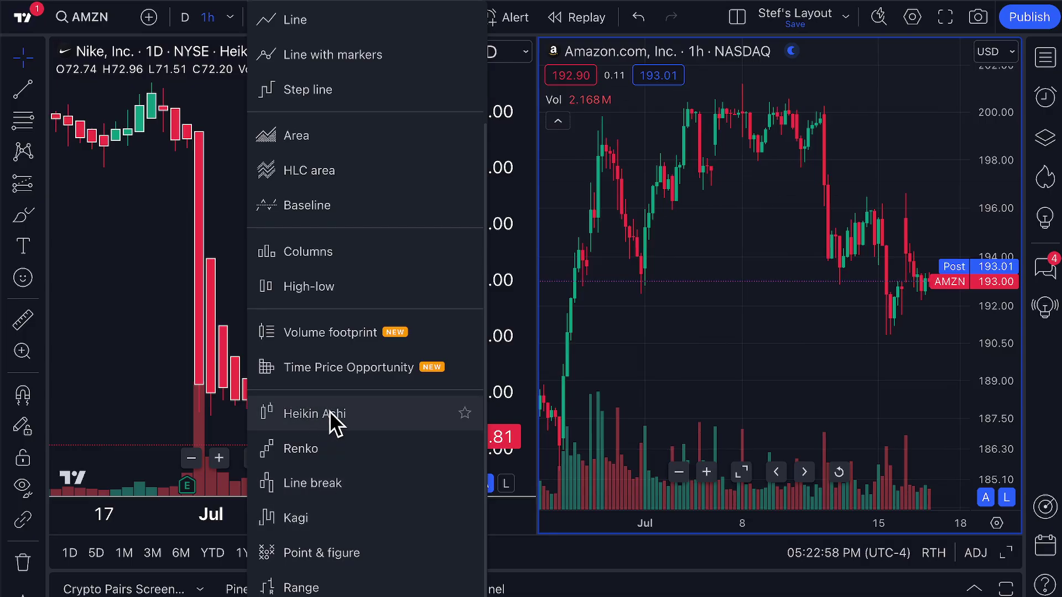